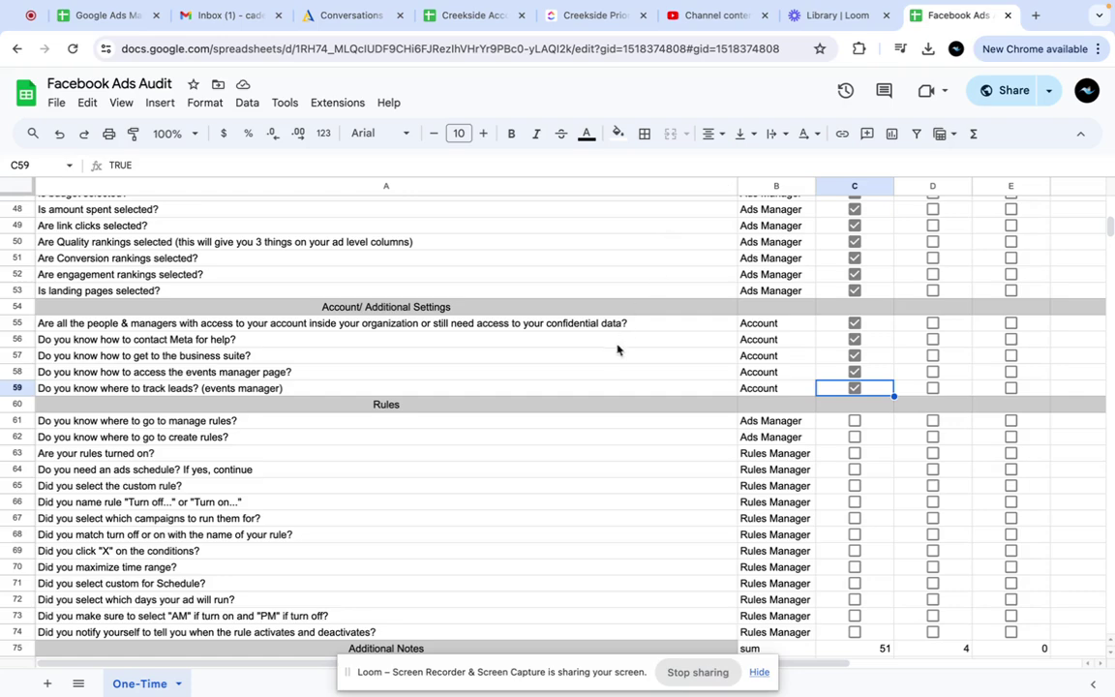
- Review the Facebook Ads audit checklist, including the details column for No/Unsure answers and the unanswered Rules section
scroll(617, 347, up, 1)
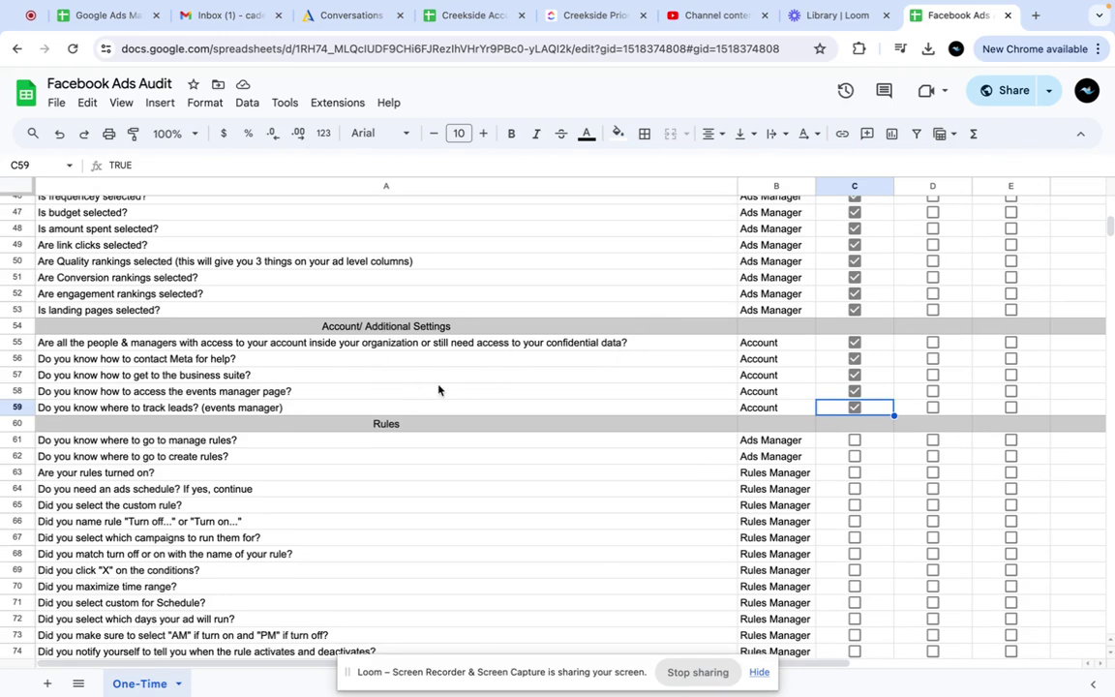
scroll(437, 388, up, 4)
scroll(437, 388, up, 12)
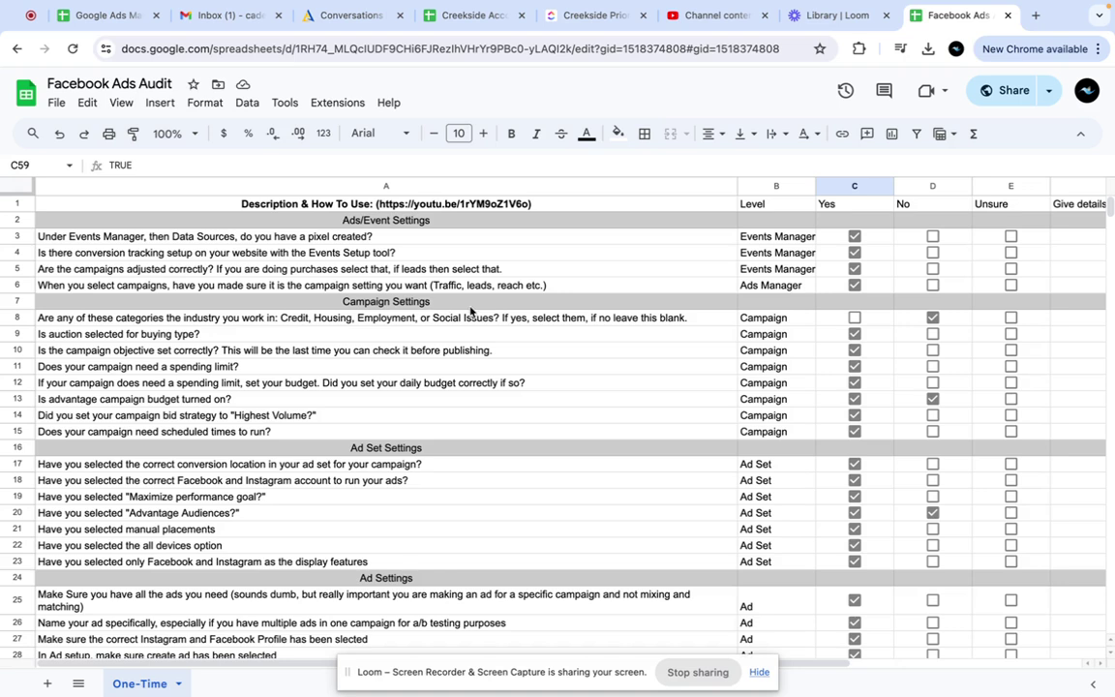
scroll(886, 348, down, 7)
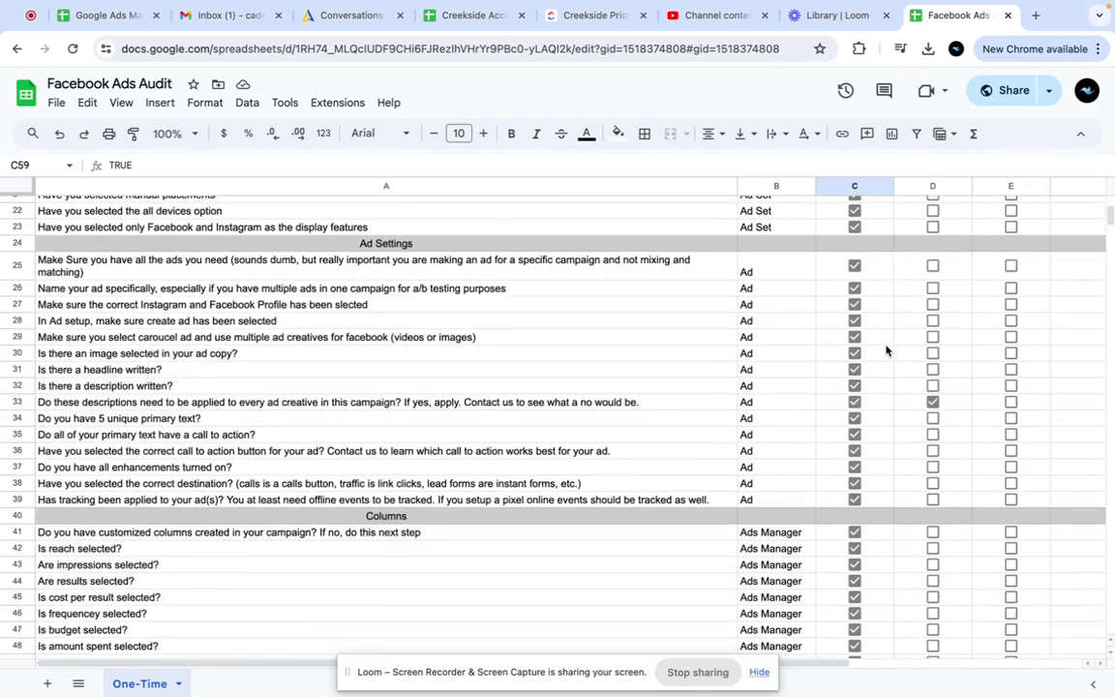
scroll(885, 349, down, 11)
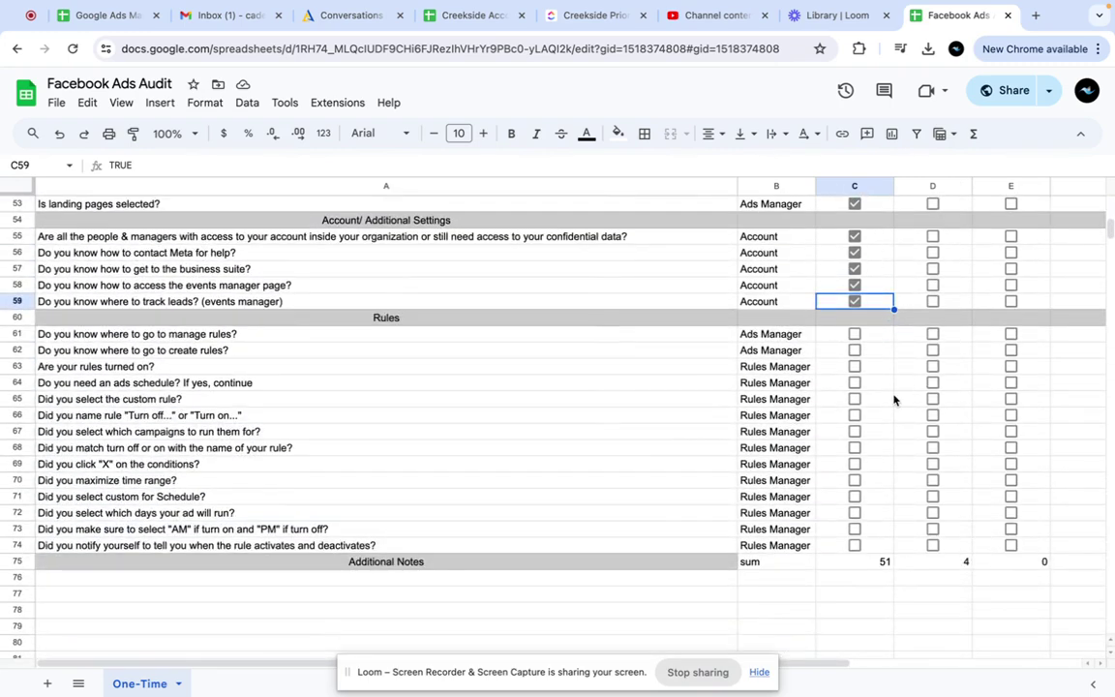
scroll(893, 400, right, 3)
scroll(893, 400, up, 17)
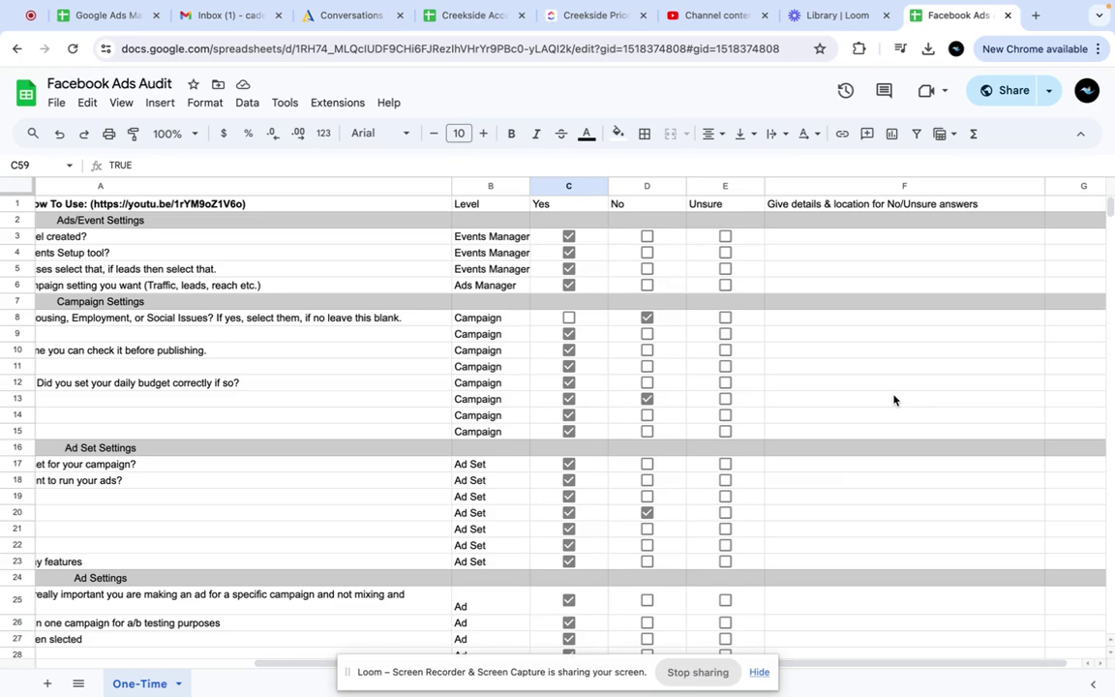
scroll(893, 399, left, 3)
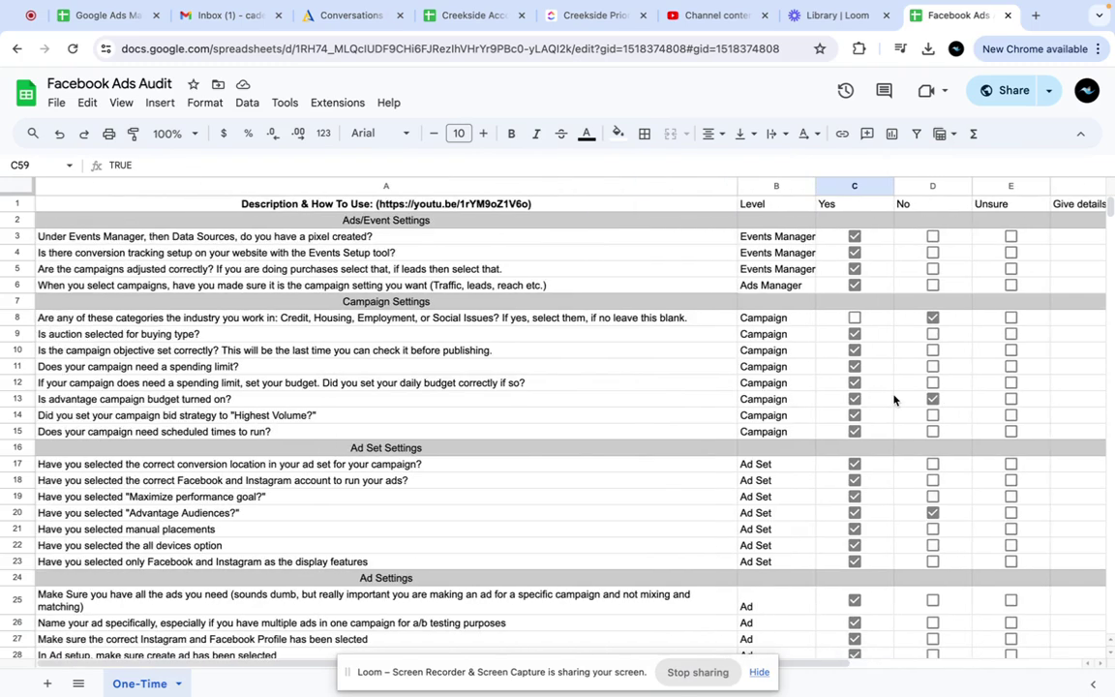
scroll(893, 399, down, 20)
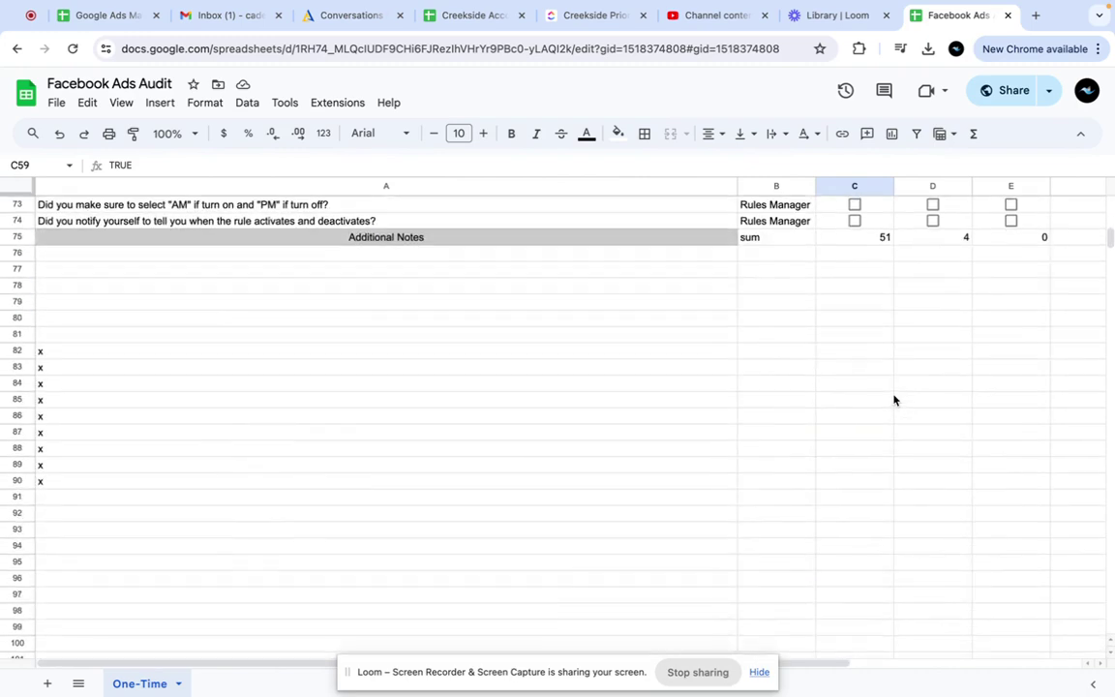
scroll(893, 400, up, 5)
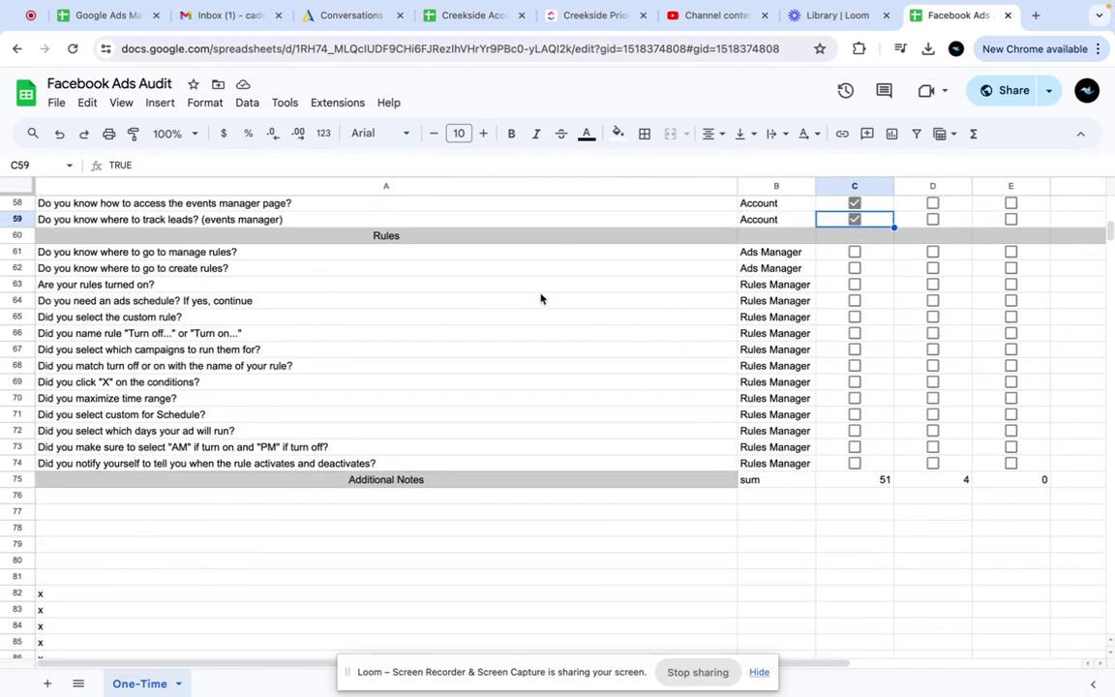
key(ctrl+Right)
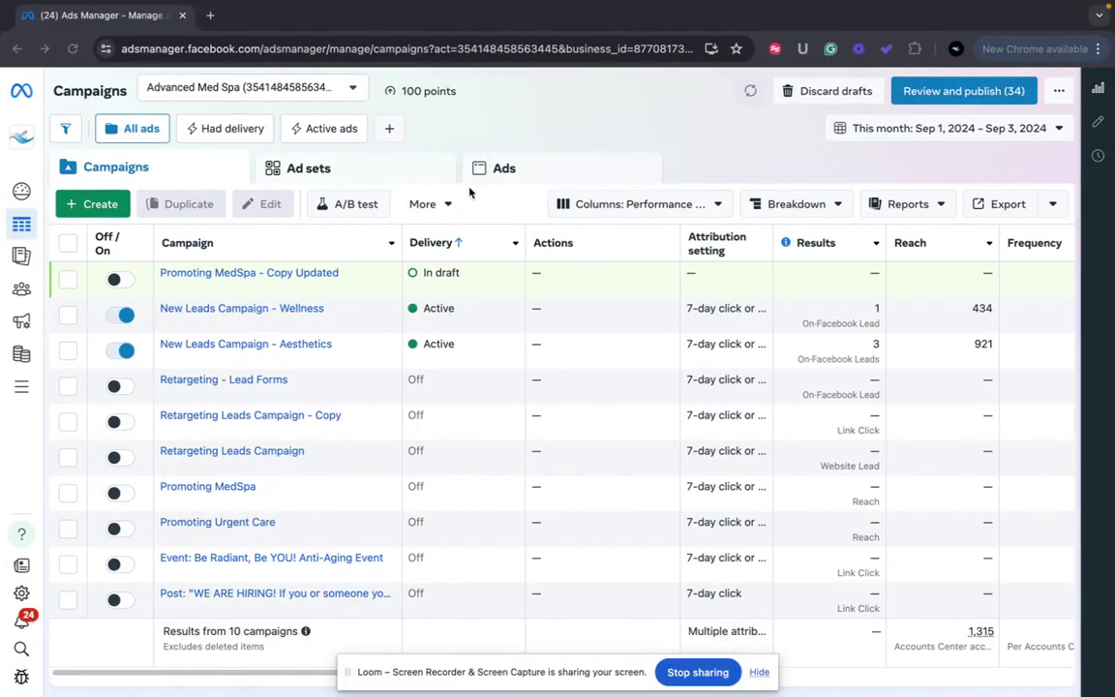
key(ctrl+Left)
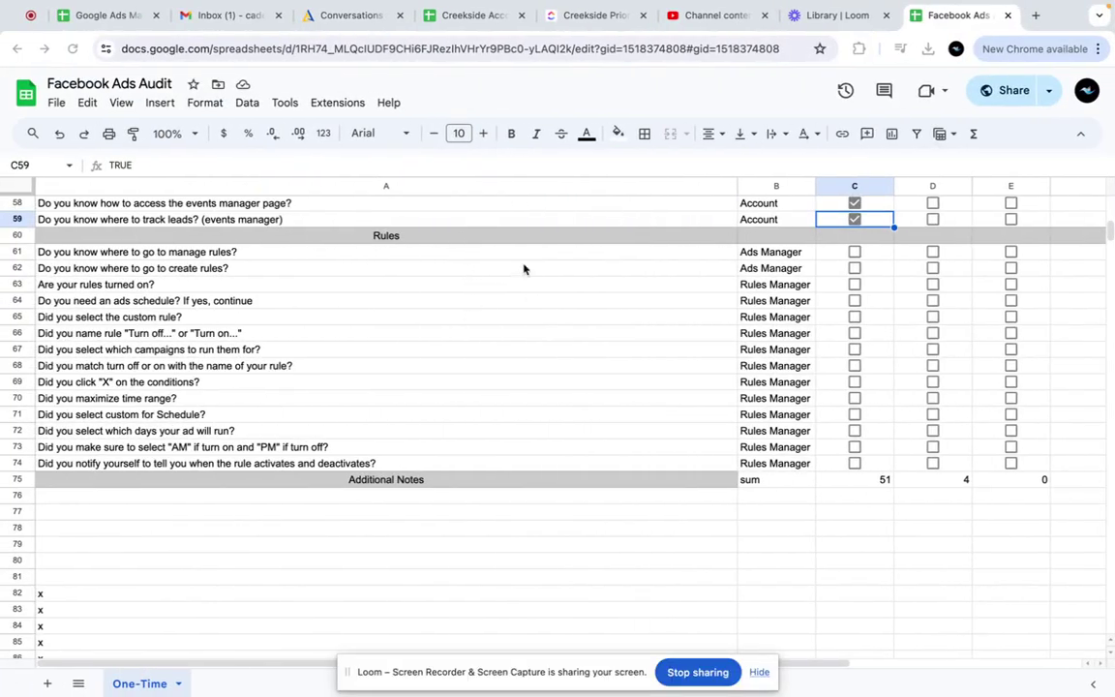
- Answer Yes in rows 61 and 62 to knowing where to manage rules and where to create rules
click(853, 253)
click(854, 254)
click(853, 268)
- Switch to Meta Ads Manager, view the account's rule management page in its own tab, and start creating a new rule
key(ctrl+Right)
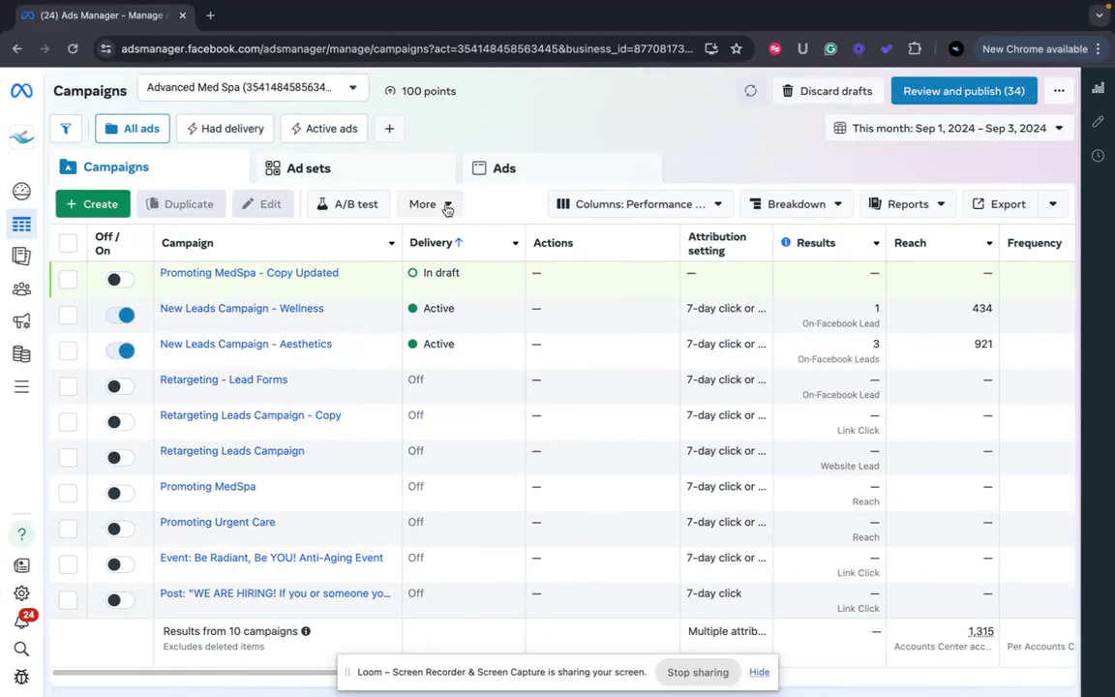
click(444, 207)
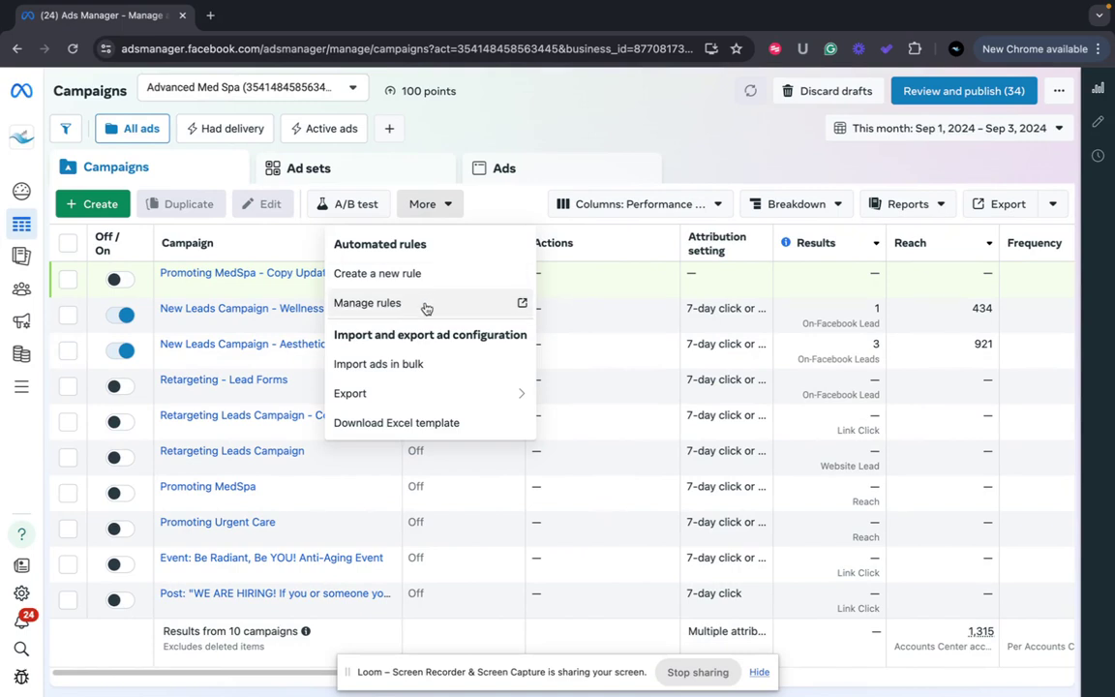
click(518, 302)
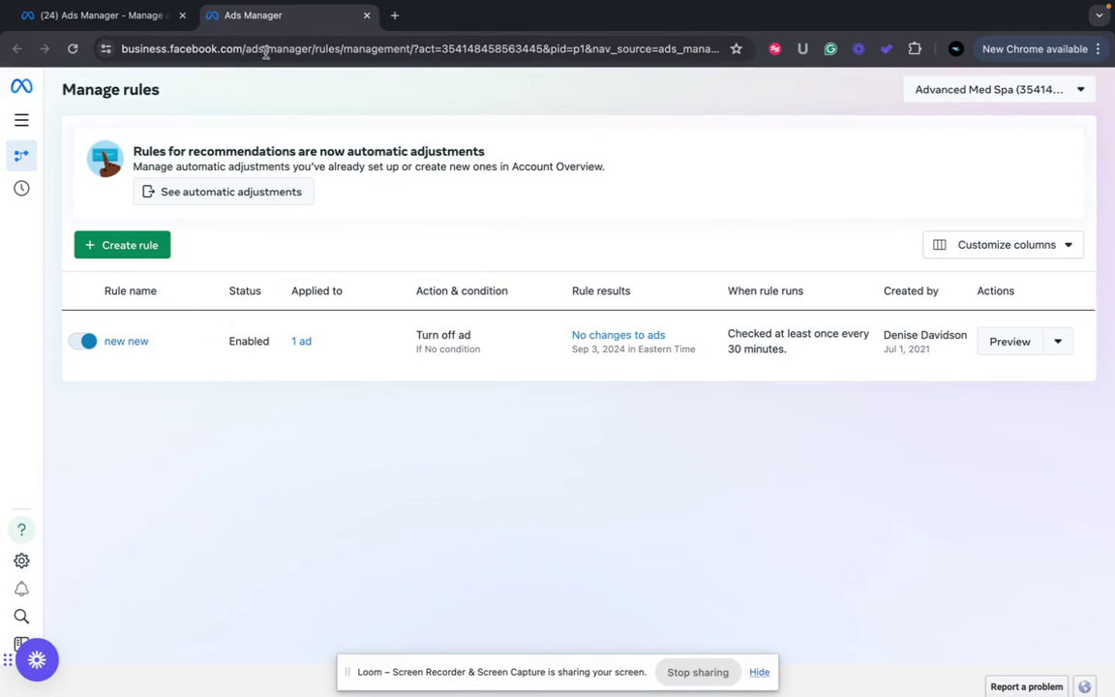
click(367, 16)
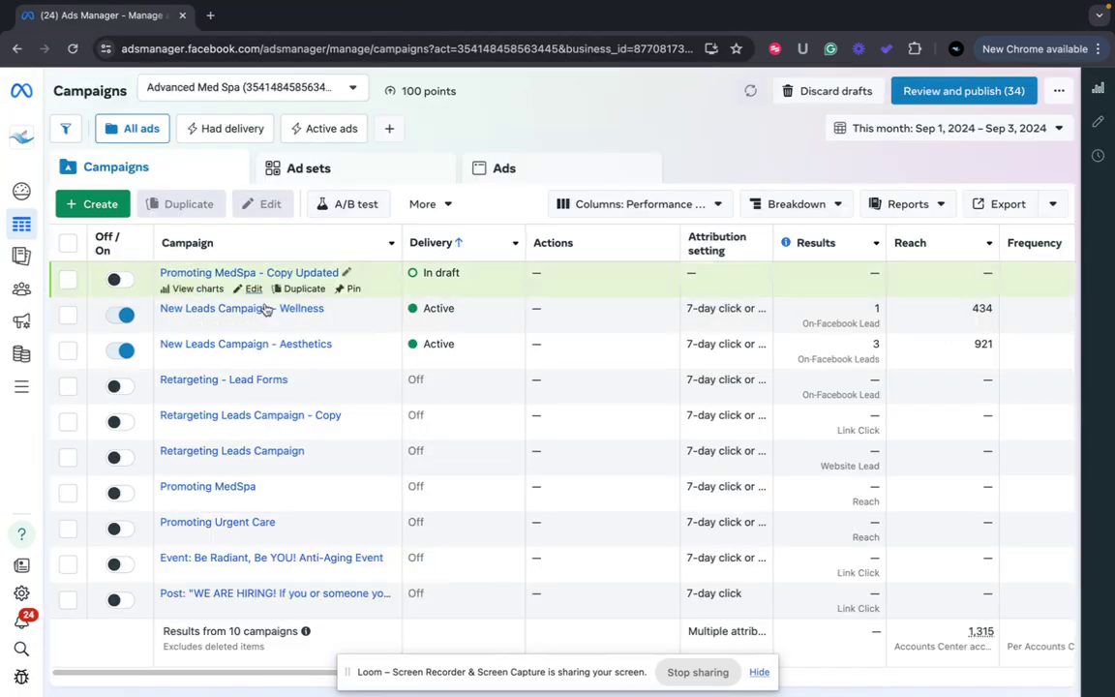
click(438, 212)
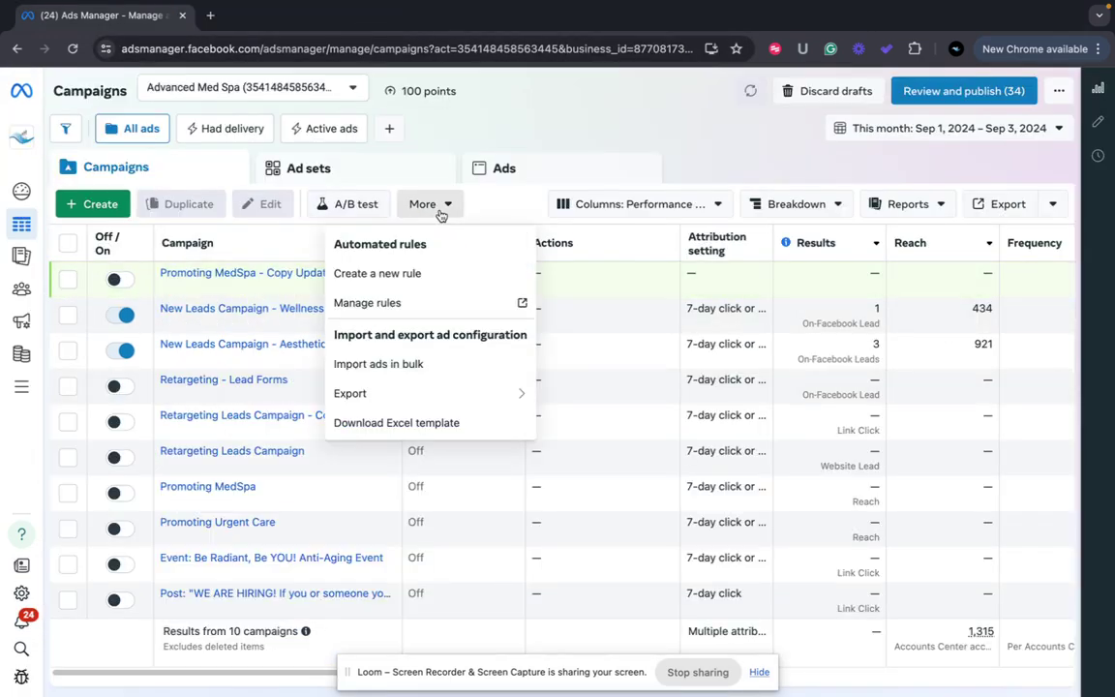
click(423, 272)
- Switch to the audit sheet and answer Yes in rows 63 and 64 to rules being turned on and needing an ads schedule
key(ctrl+Left)
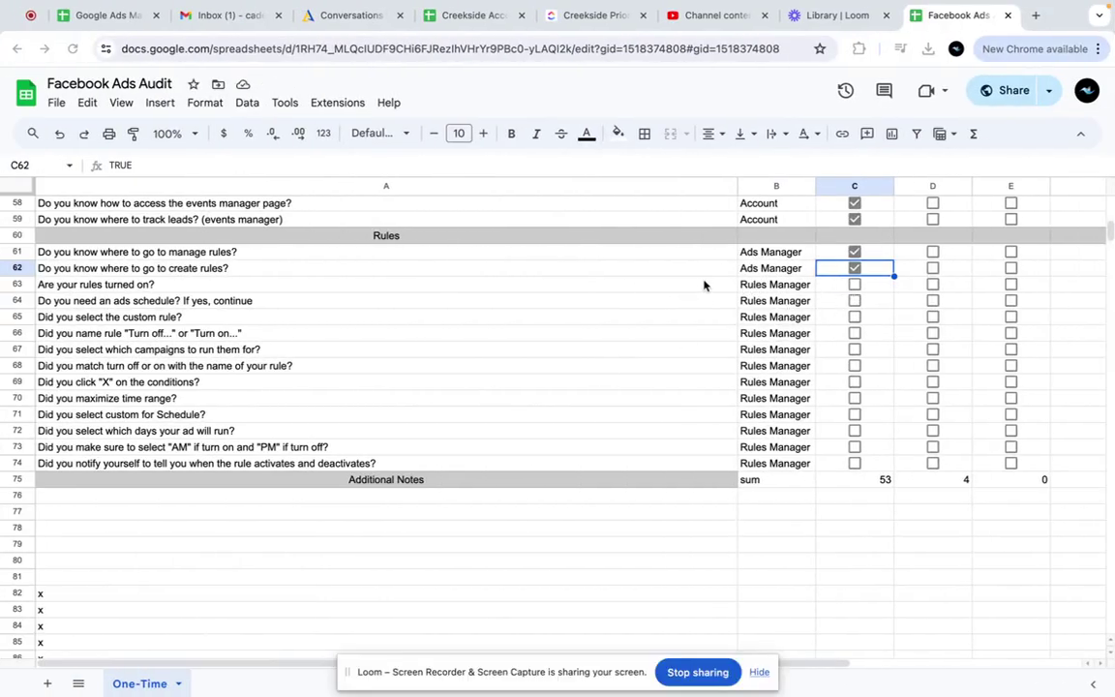
click(855, 284)
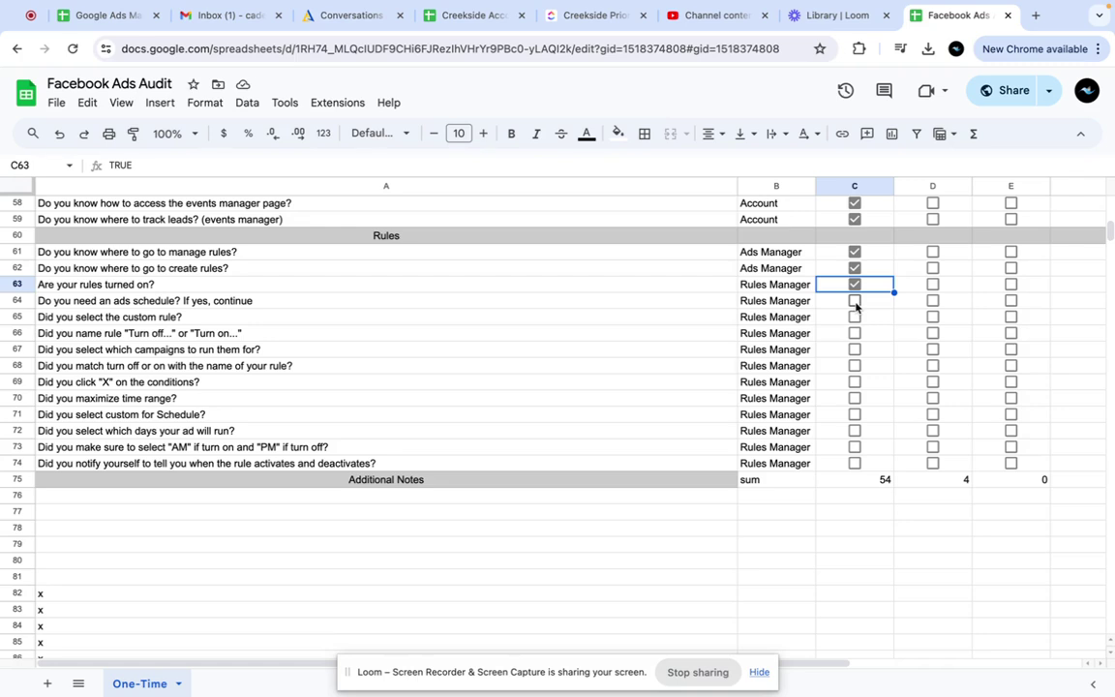
click(855, 301)
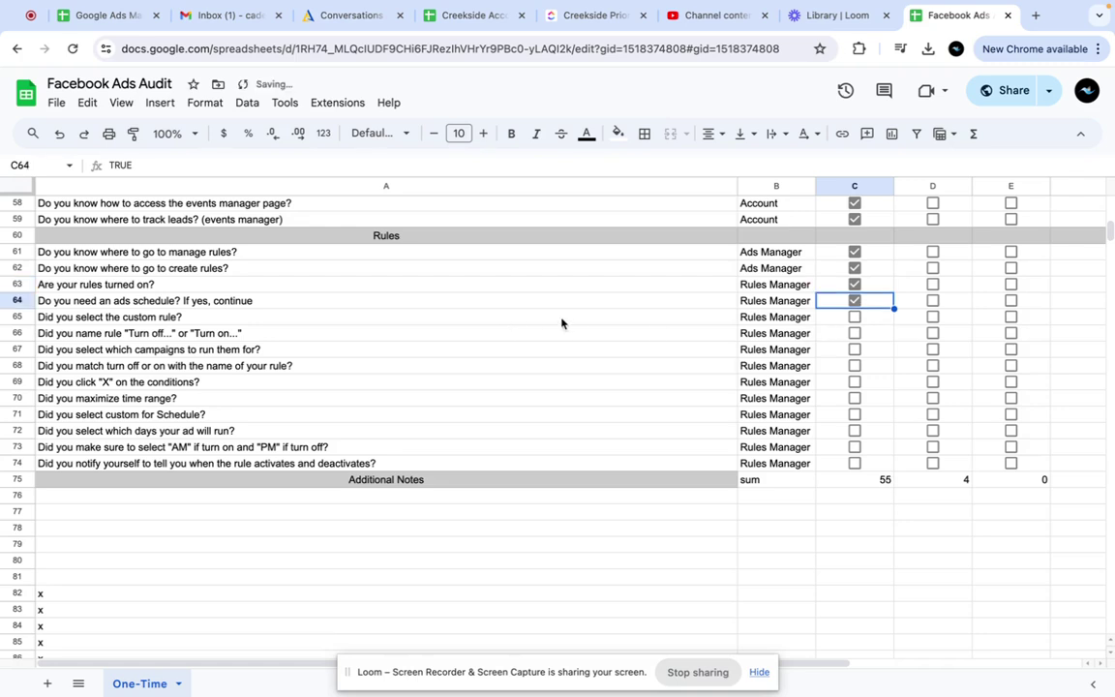
- Proceed with a custom rule in Ads Manager and answer Yes to "Did you select the custom rule?" in the audit sheet
key(ctrl+Right)
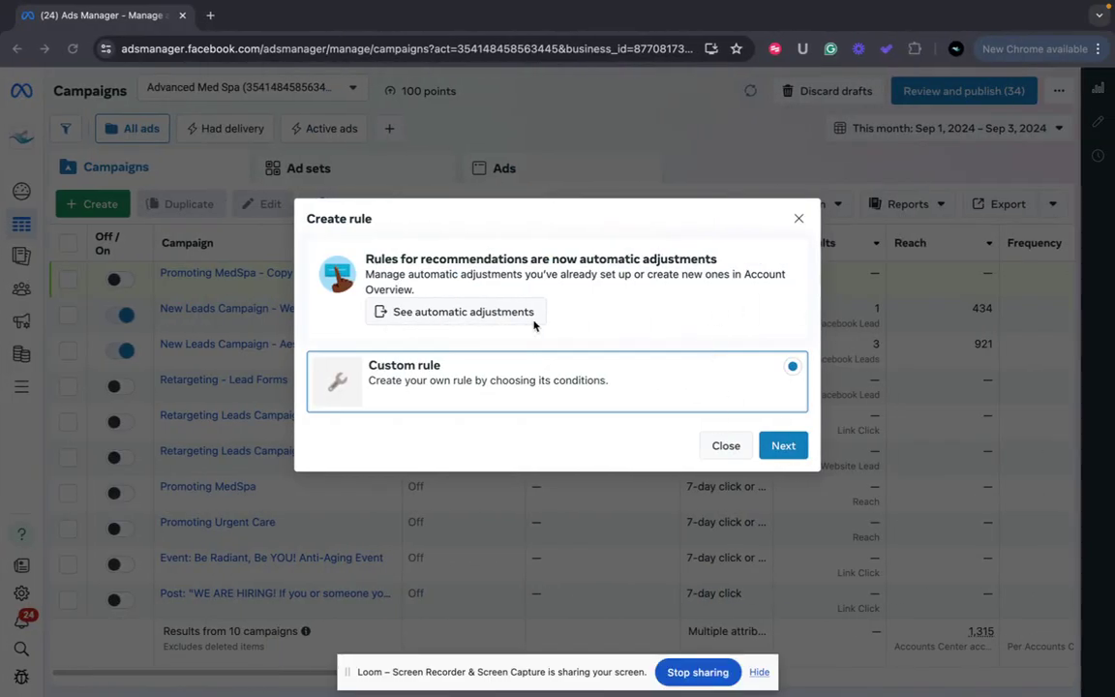
click(774, 444)
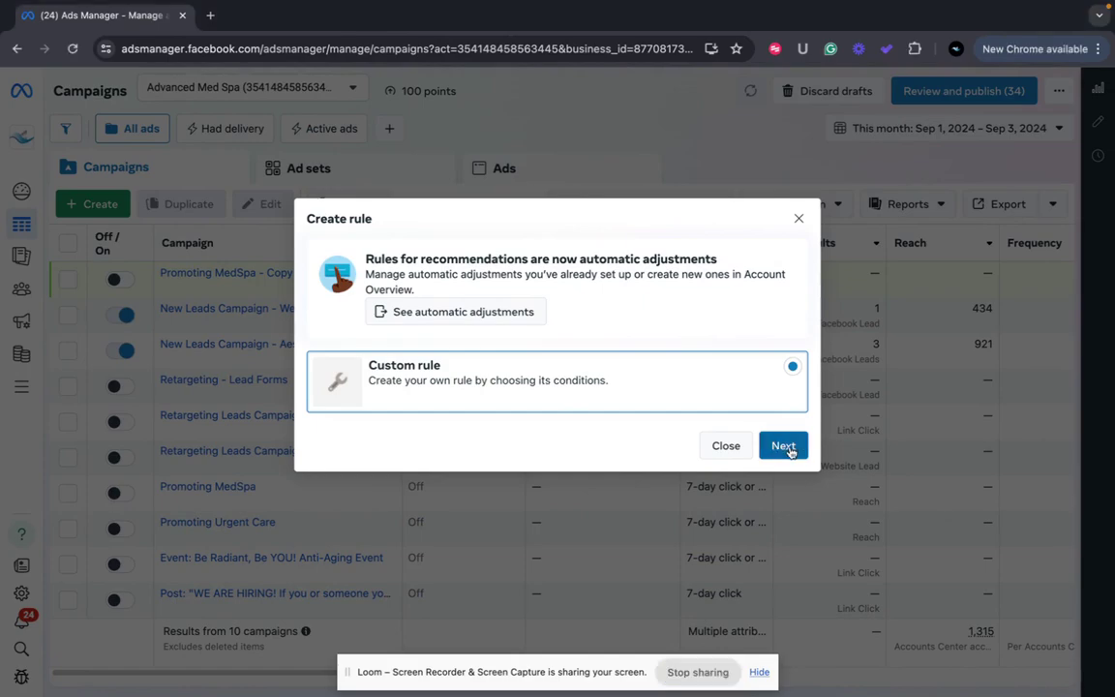
key(ctrl+Left)
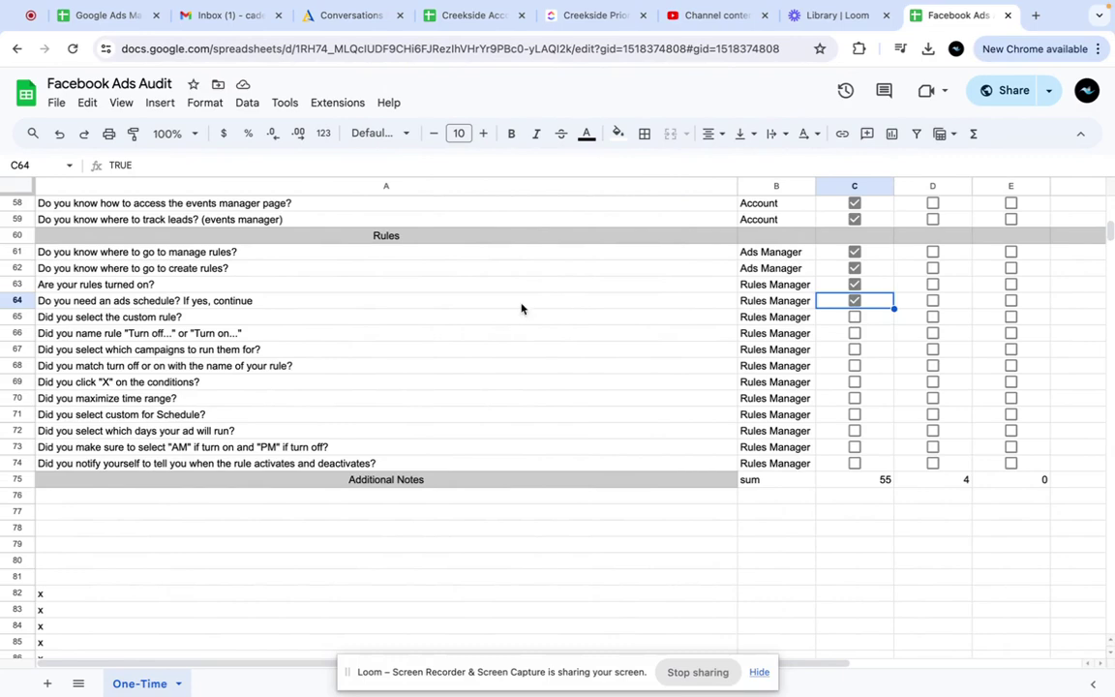
click(854, 317)
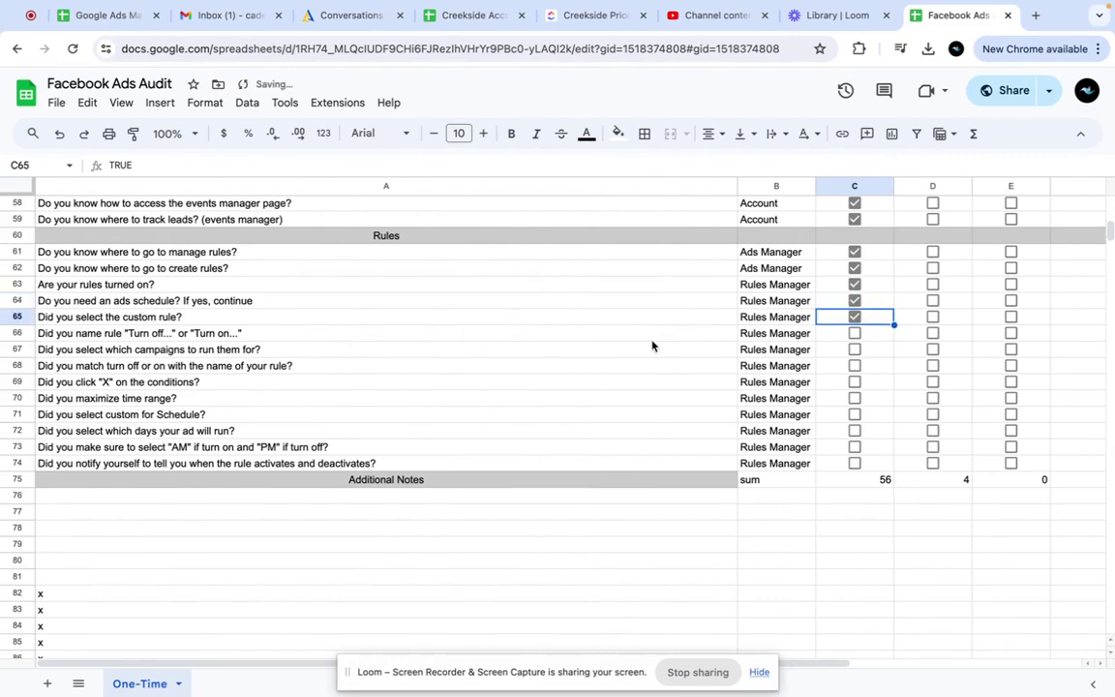
- Name the custom rule "Turn On Face Mask" in Ads Manager and answer Yes to the rule naming question in row 66 of the audit sheet
key(ctrl+Right)
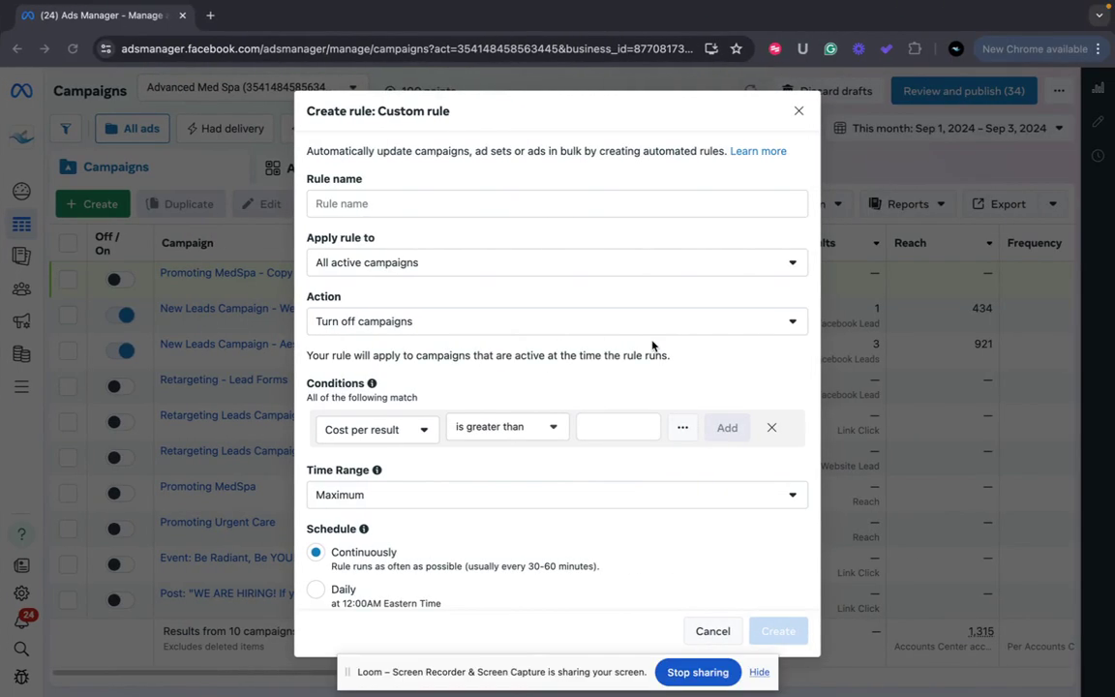
click(504, 203)
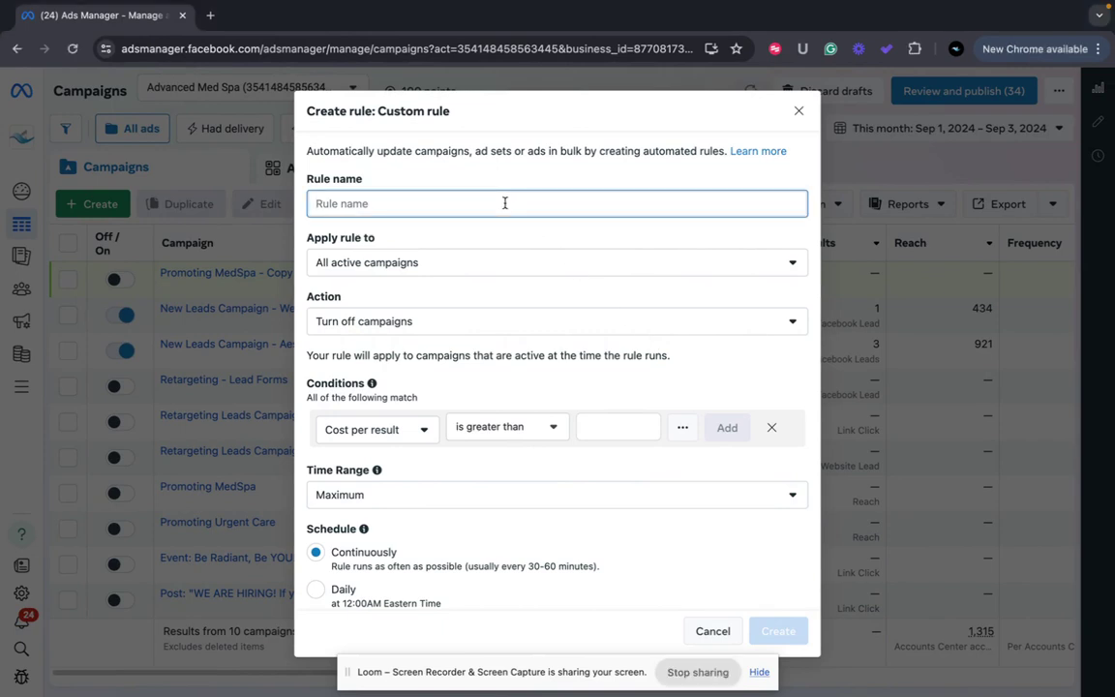
text(Tur)
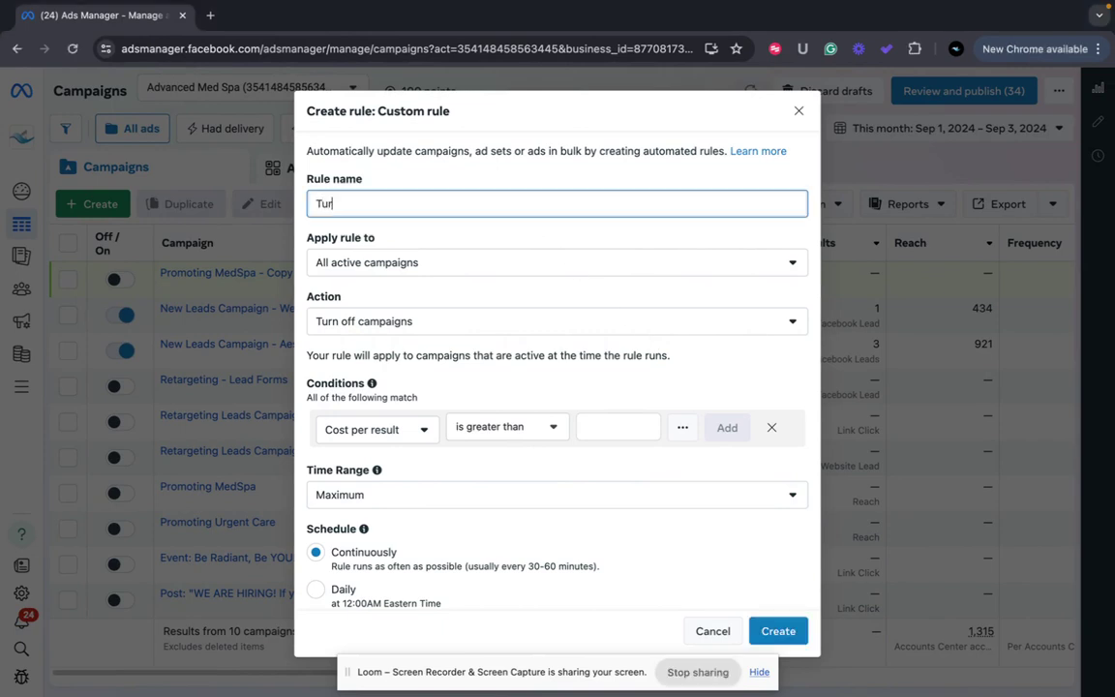
text(n On Face Mask)
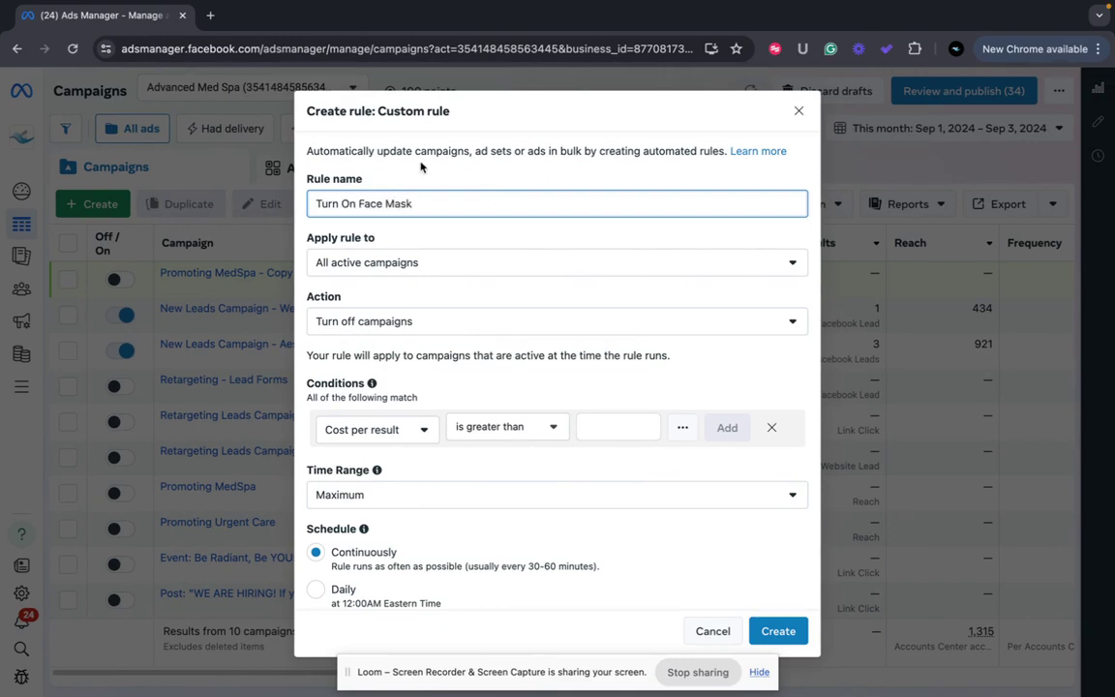
click(416, 333)
click(461, 289)
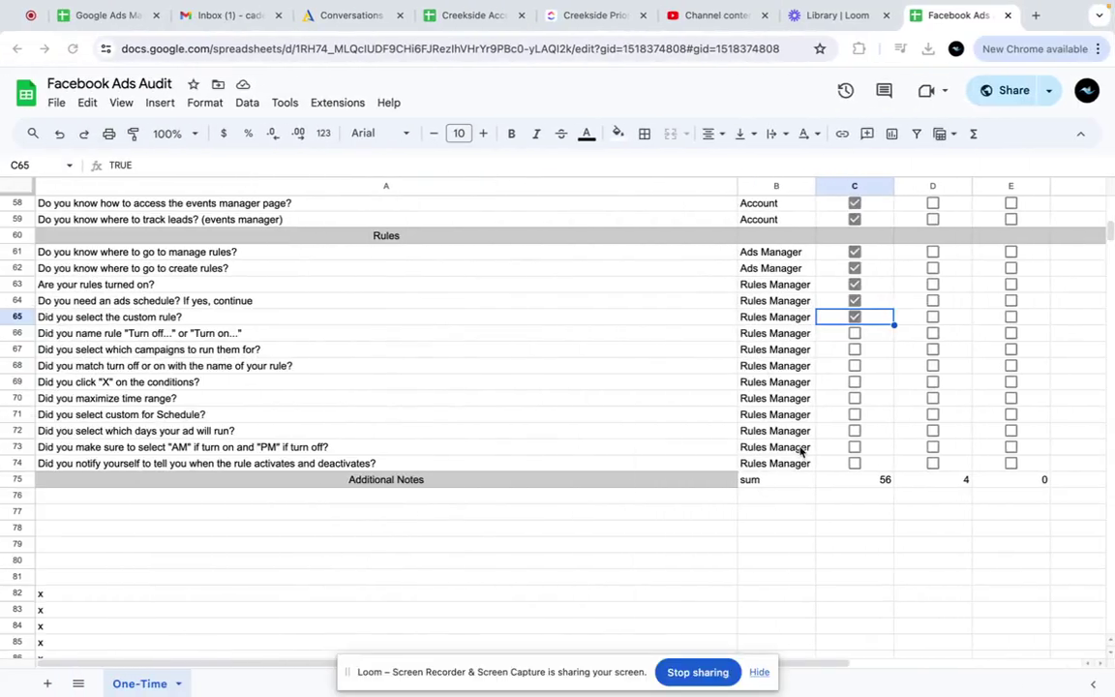
click(855, 333)
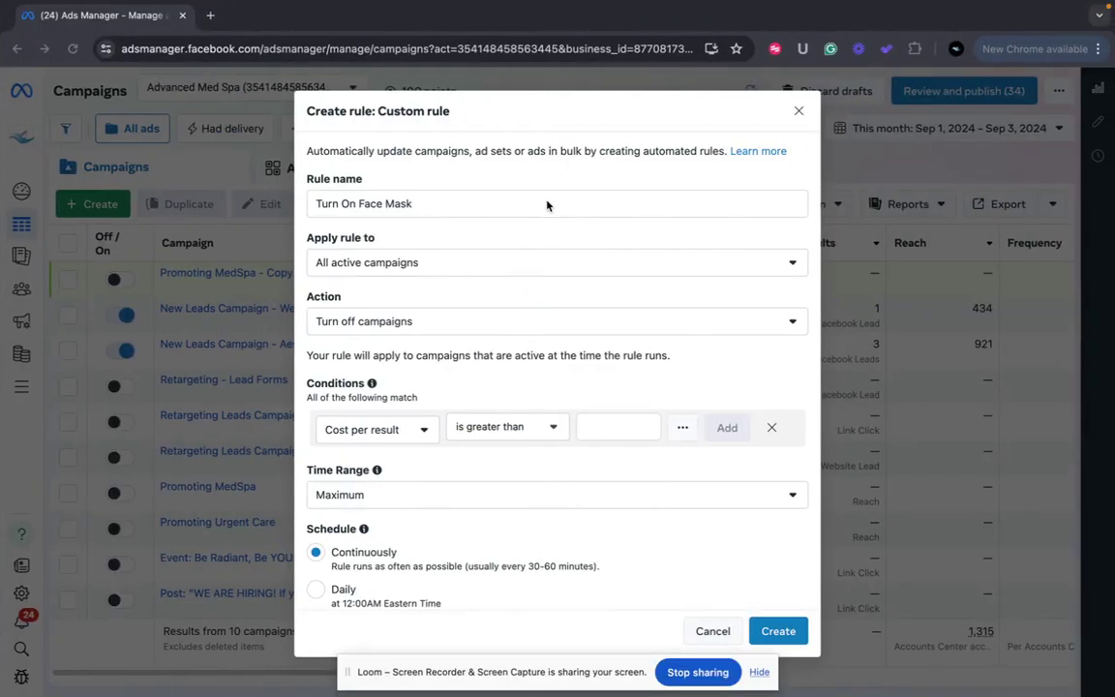
key(ctrl+Left)
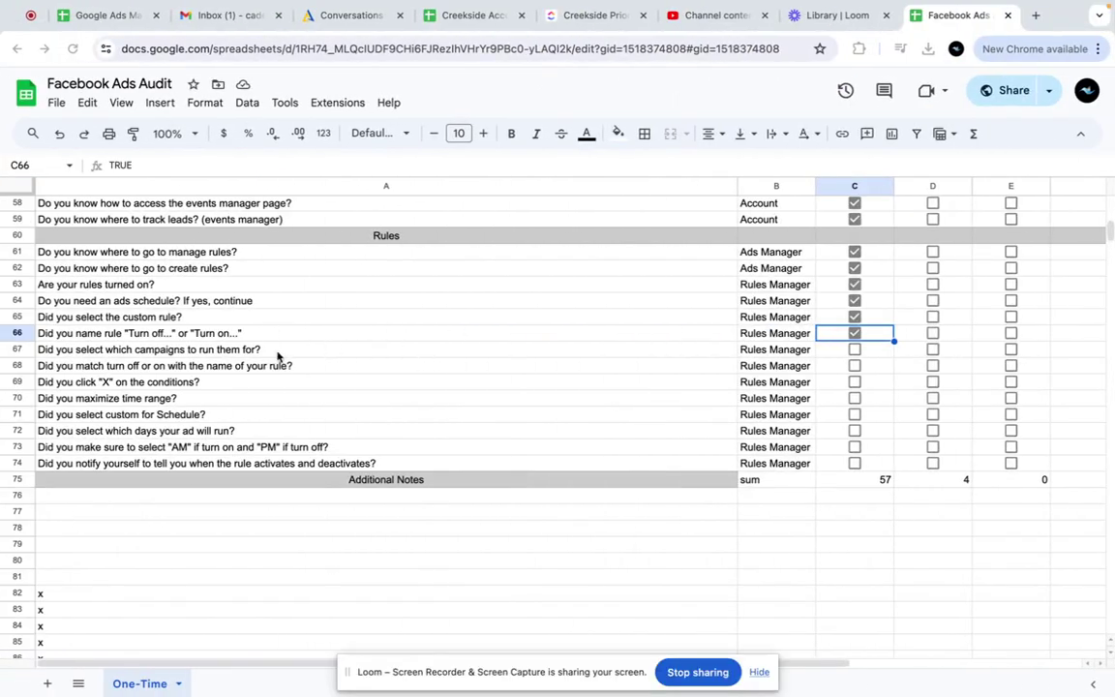
- Keep the rule applied to all active campaigns in Ads Manager and answer Yes in row 67 of the audit sheet to selecting its campaigns
key(ctrl+Right)
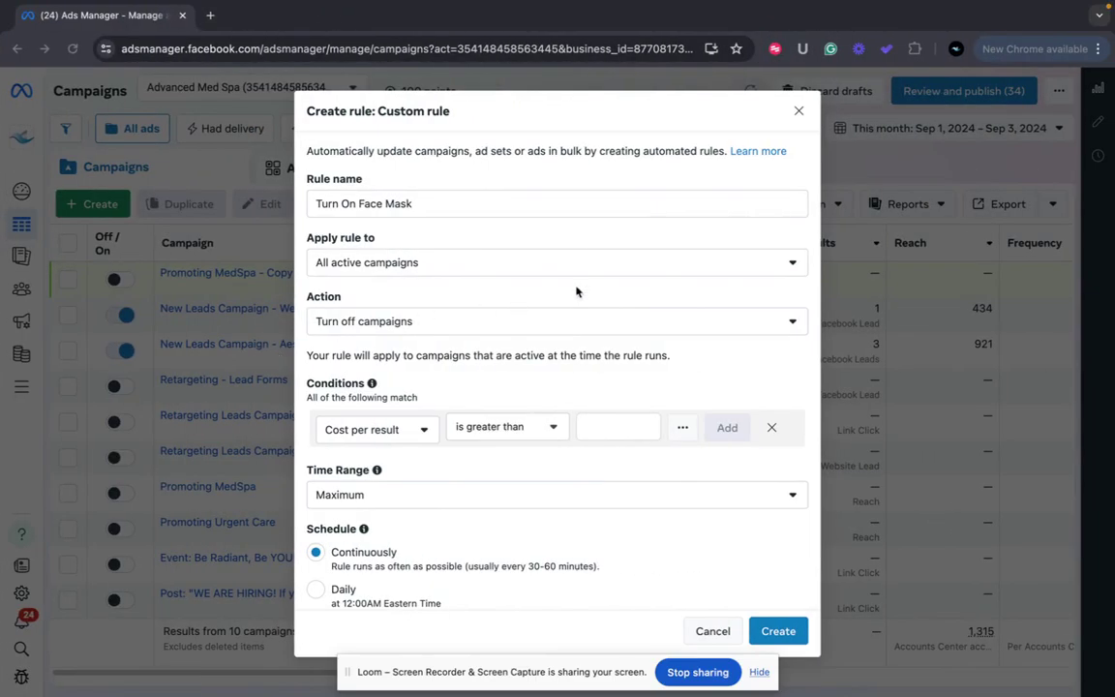
click(778, 265)
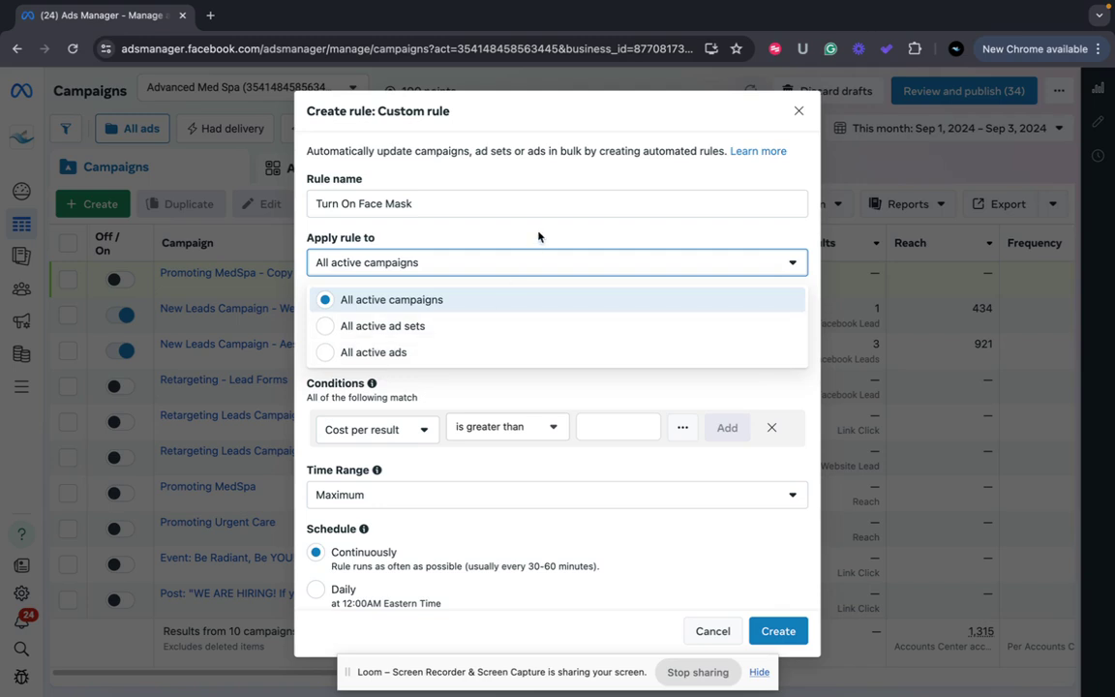
click(448, 262)
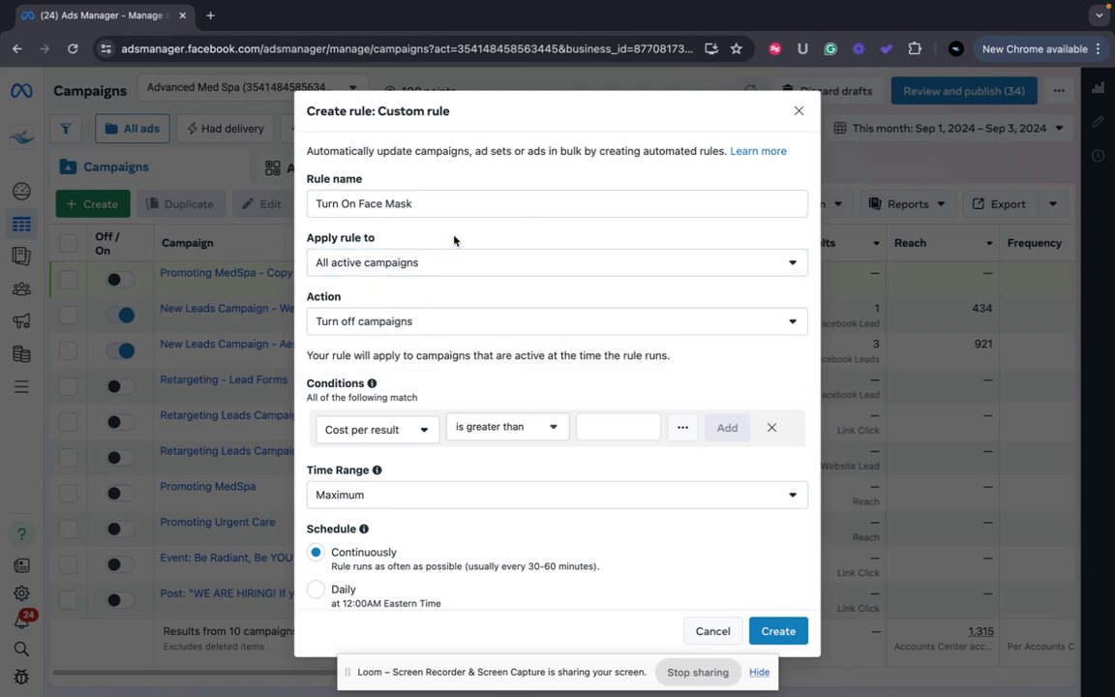
key(ctrl+Left)
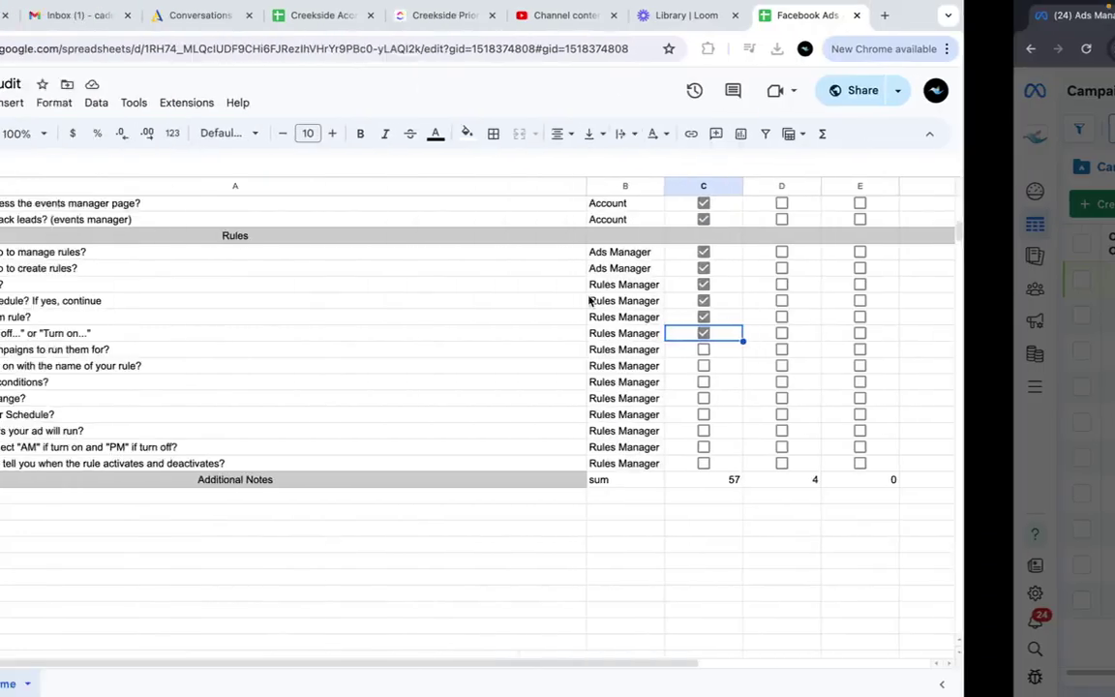
click(853, 350)
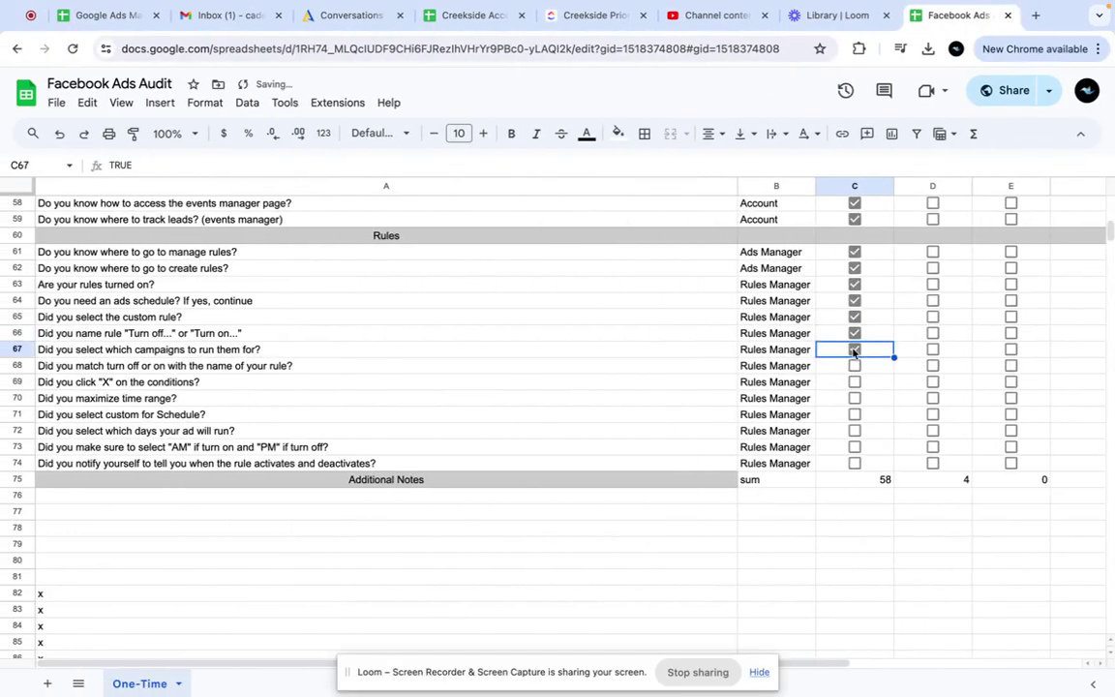
click(518, 373)
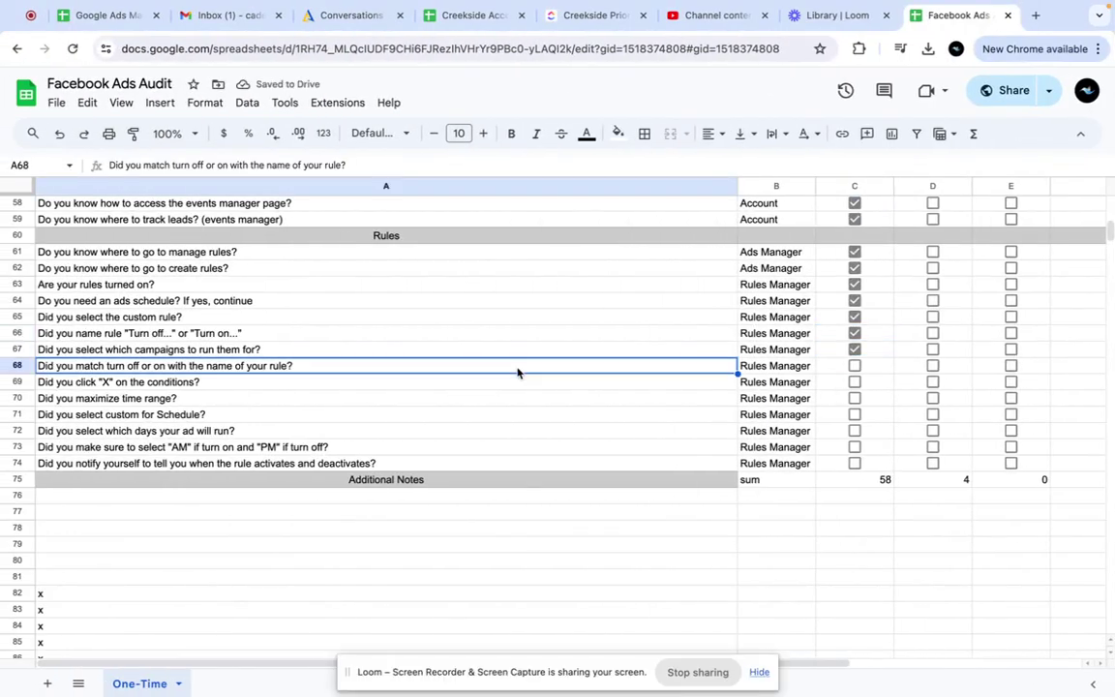
- Set the rule's action to Turn on campaigns in Ads Manager and answer Yes in row 68 of the audit sheet to matching the rule name
key(ctrl+Right)
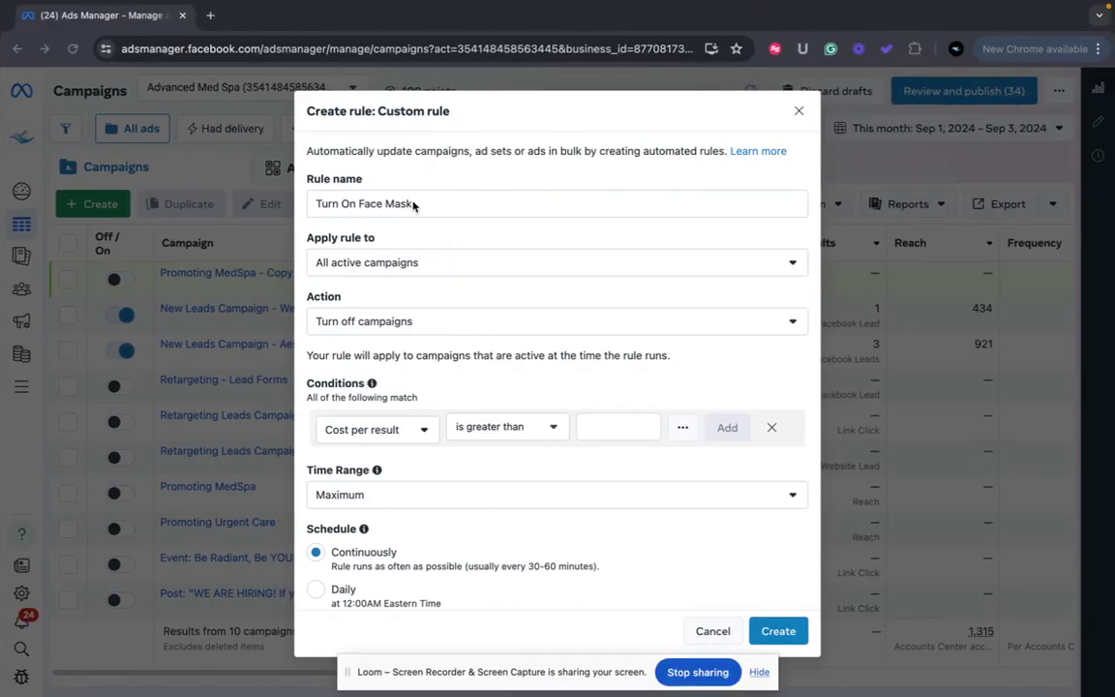
click(505, 328)
click(458, 391)
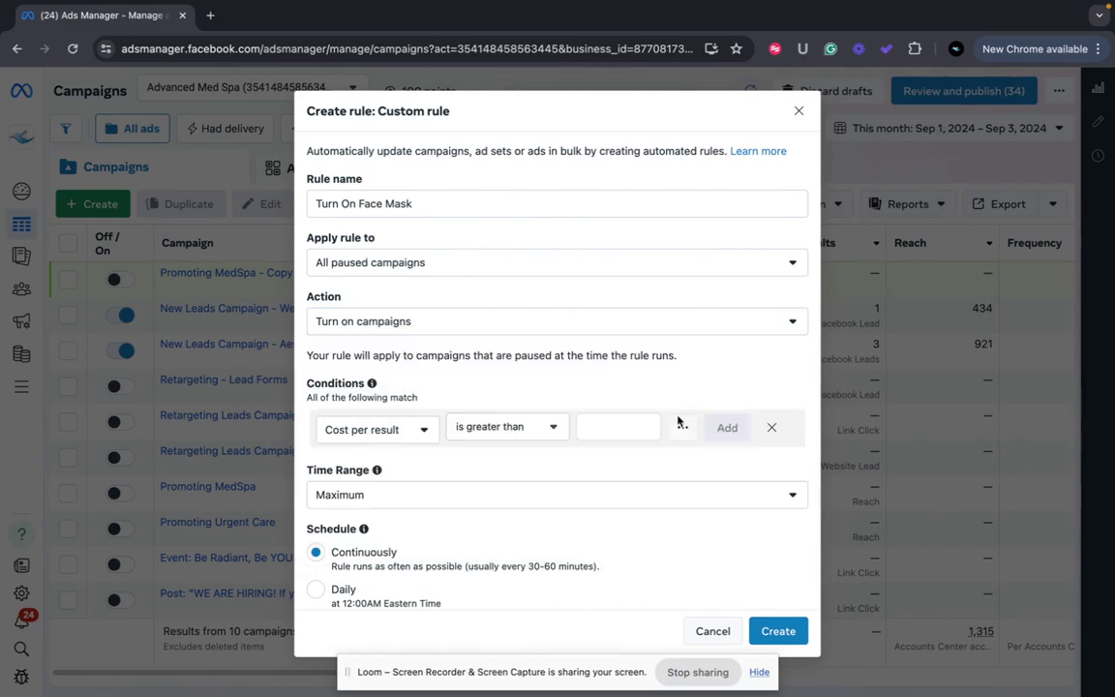
key(ctrl+Left)
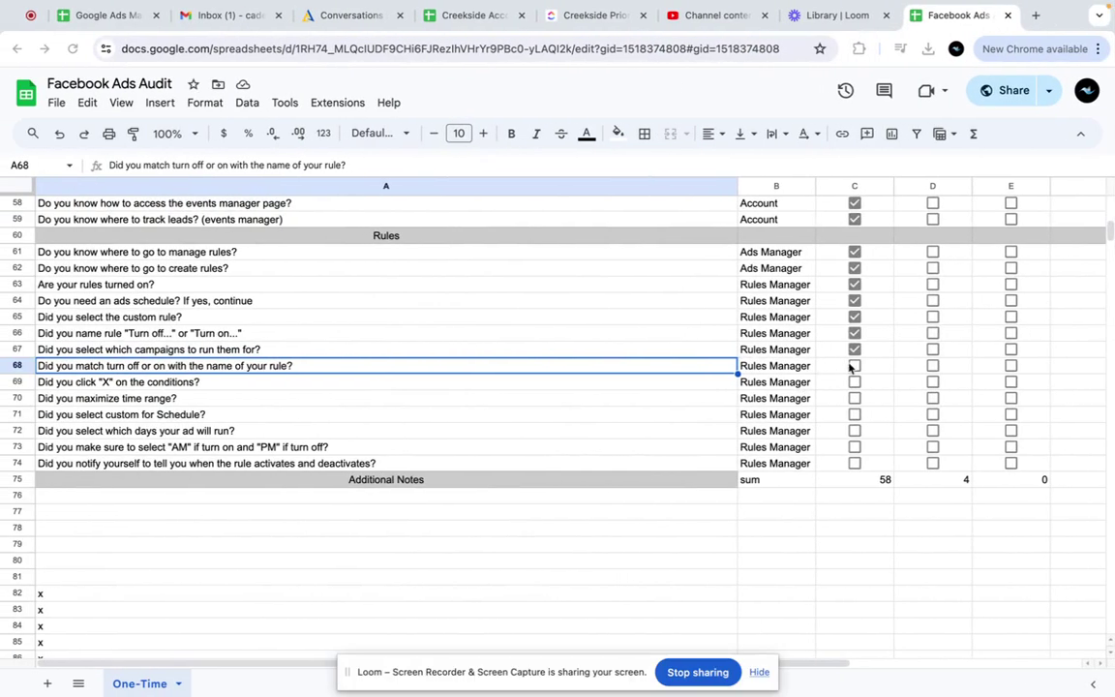
click(853, 369)
click(854, 366)
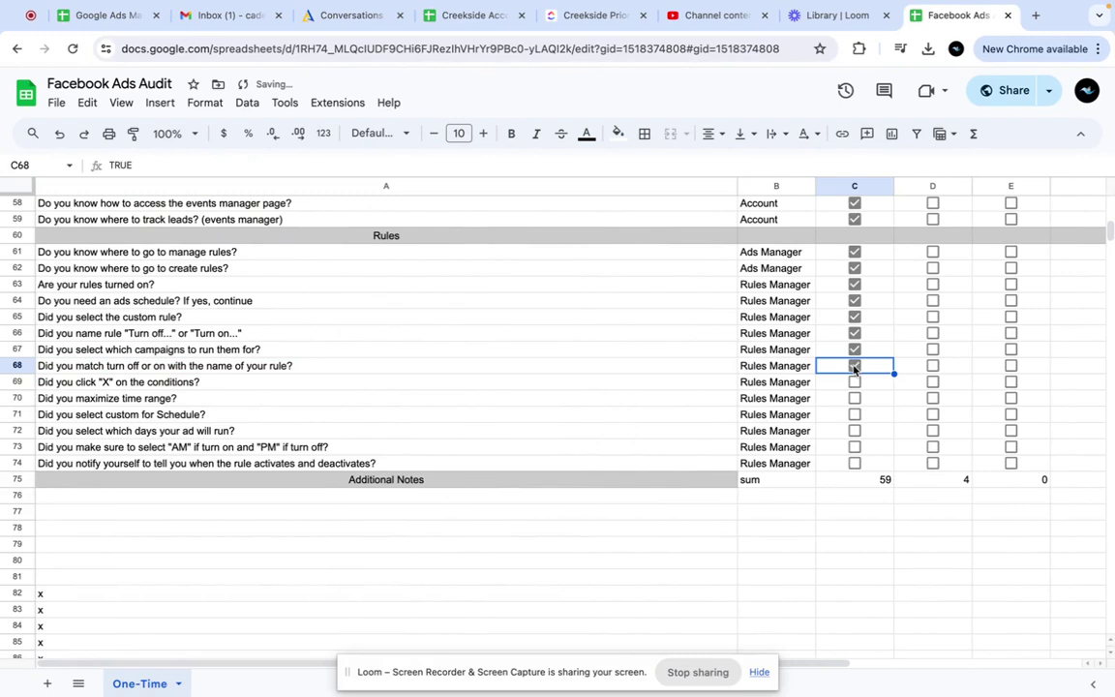
- Remove the cost per result condition from the rule in Ads Manager and answer Yes in row 69 of the audit sheet
key(ctrl+Right)
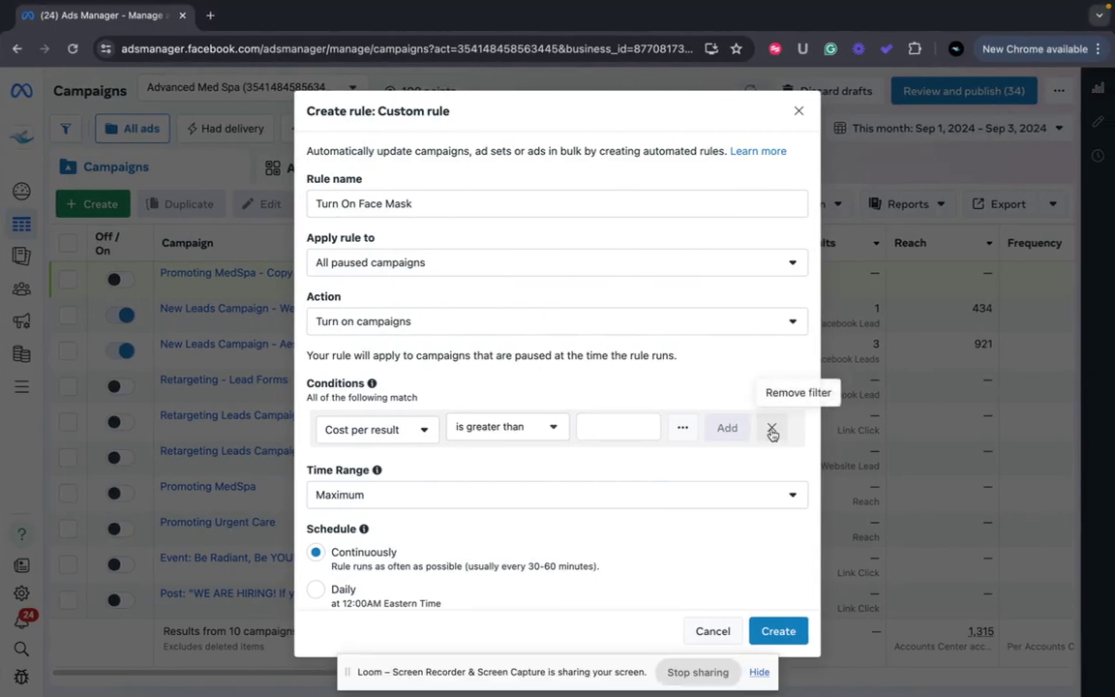
click(771, 428)
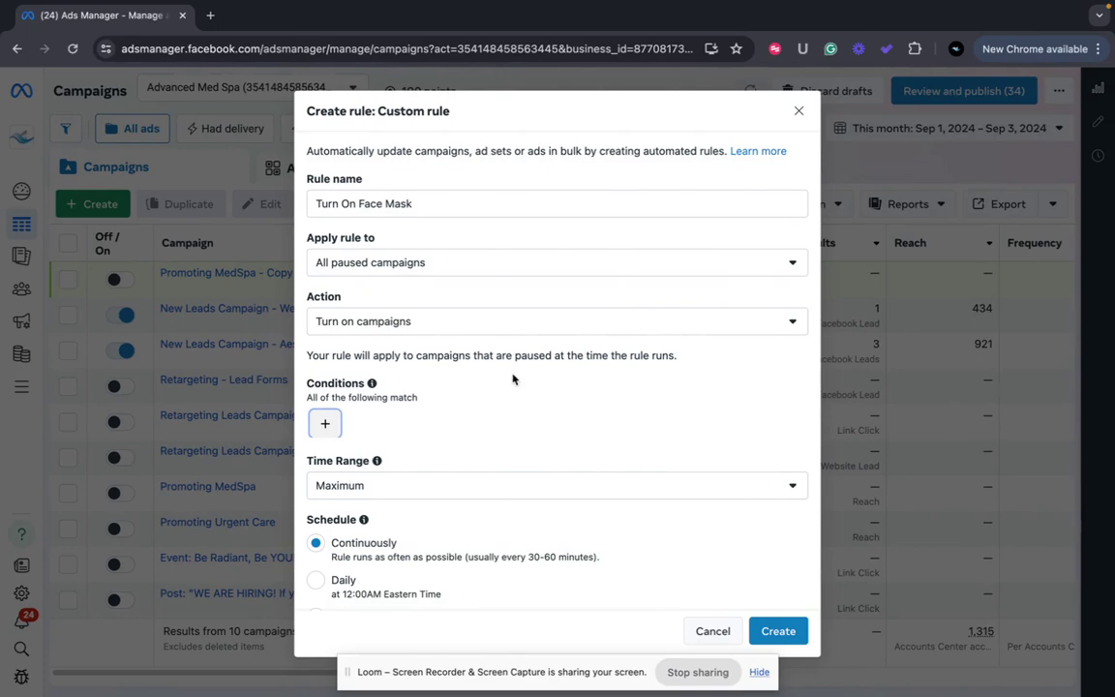
scroll(513, 379, down, 2)
key(ctrl+Left)
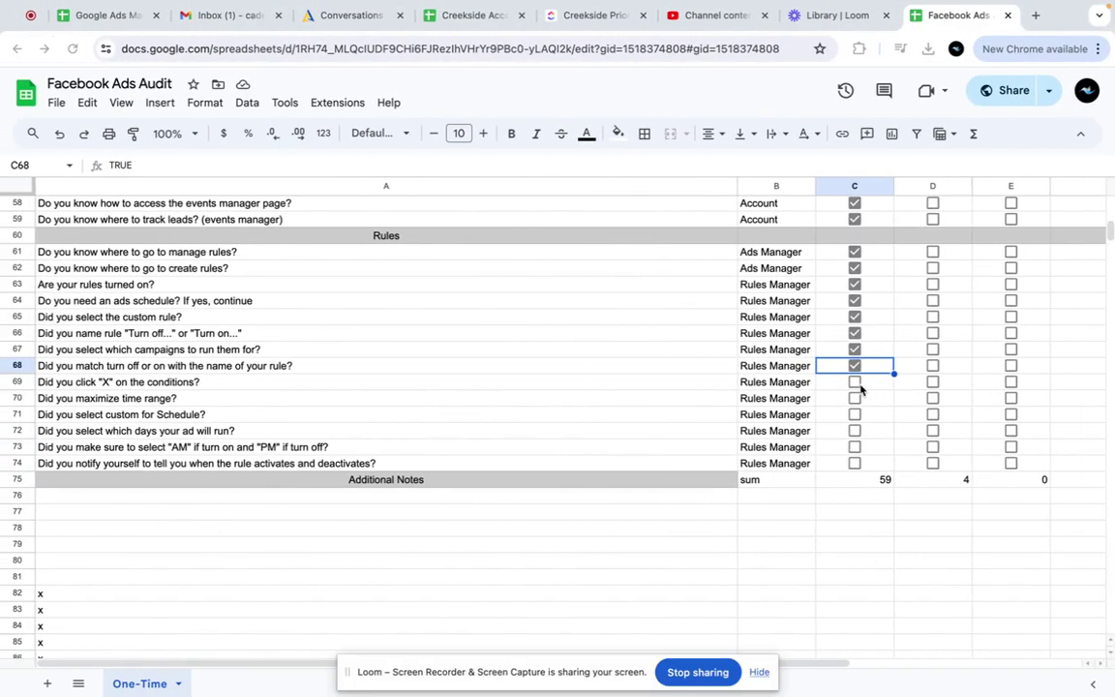
click(856, 384)
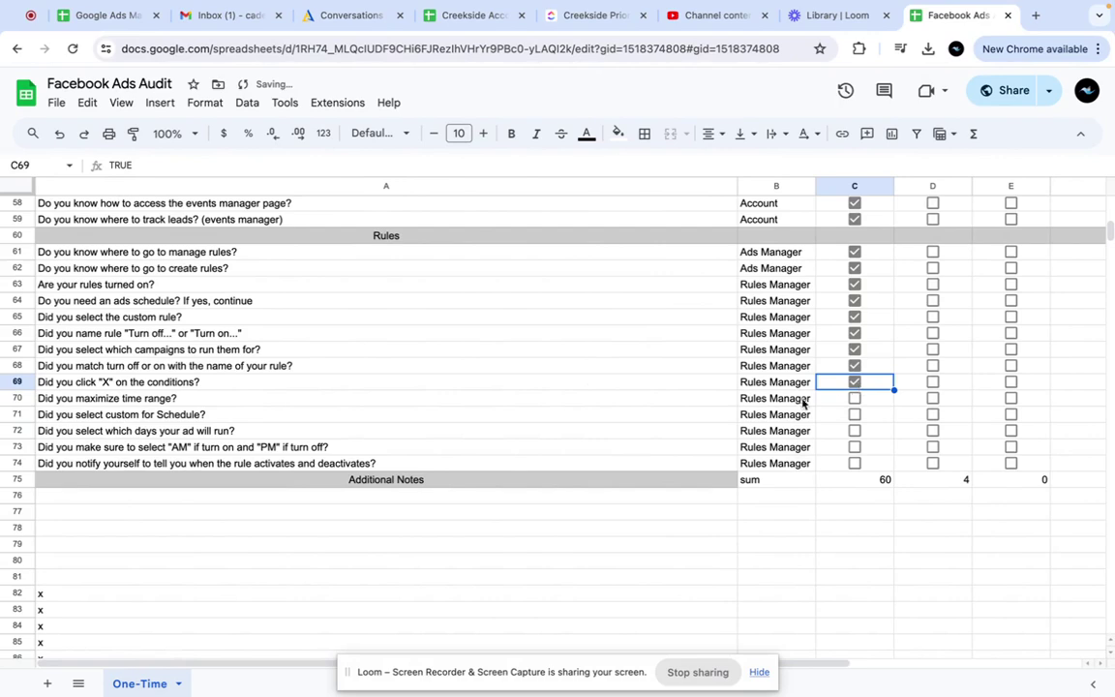
- Keep the rule's time range at Maximum in Ads Manager and answer Yes in row 70 of the audit sheet to maximizing the time range
key(ctrl+Right)
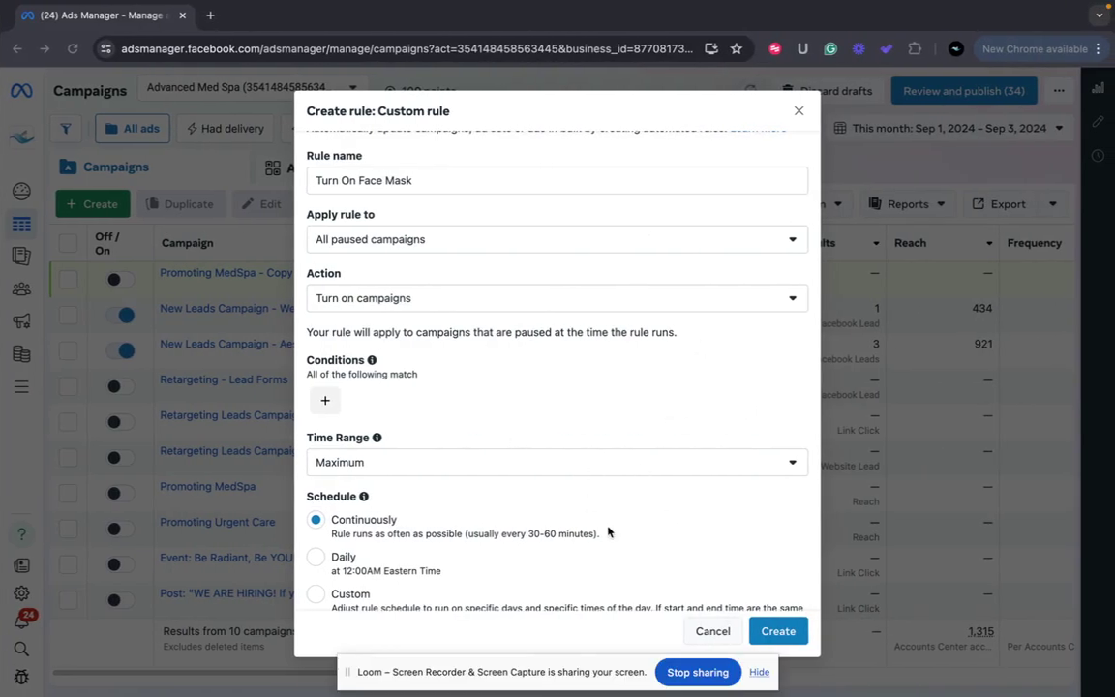
scroll(607, 531, down, 3)
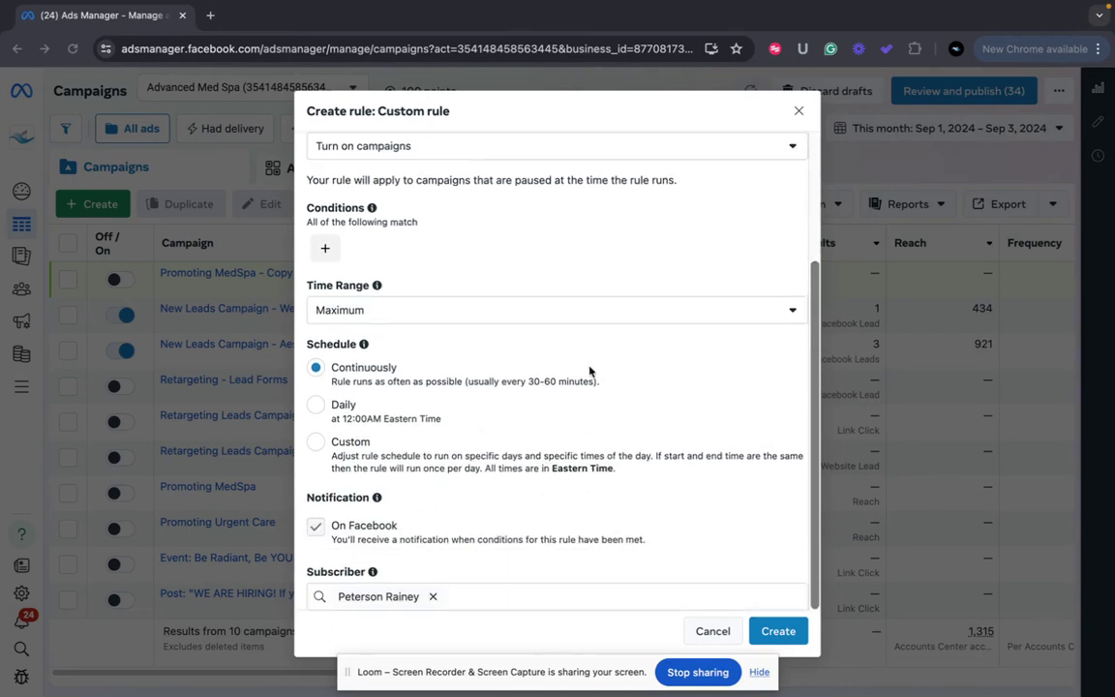
click(791, 314)
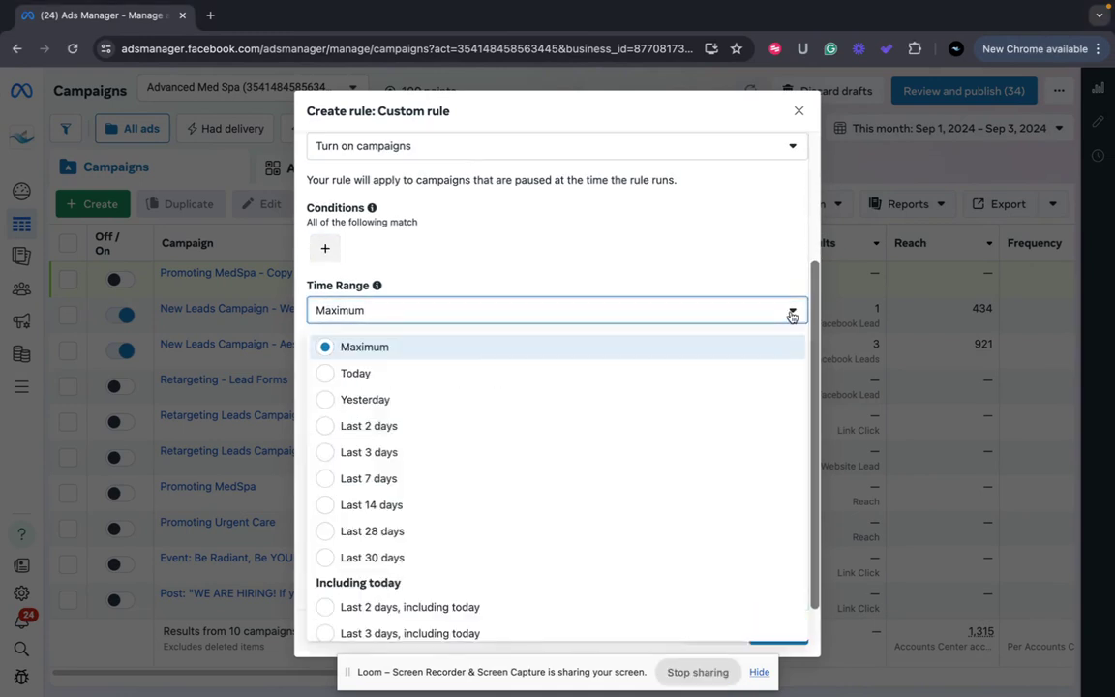
click(714, 259)
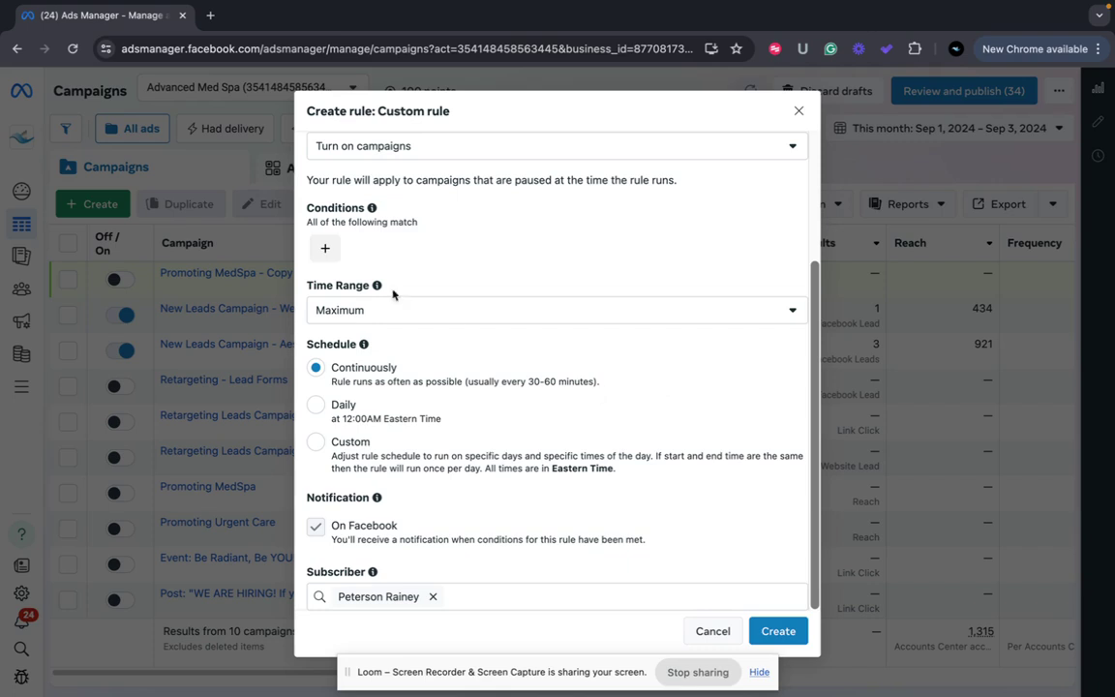
key(ctrl+Left)
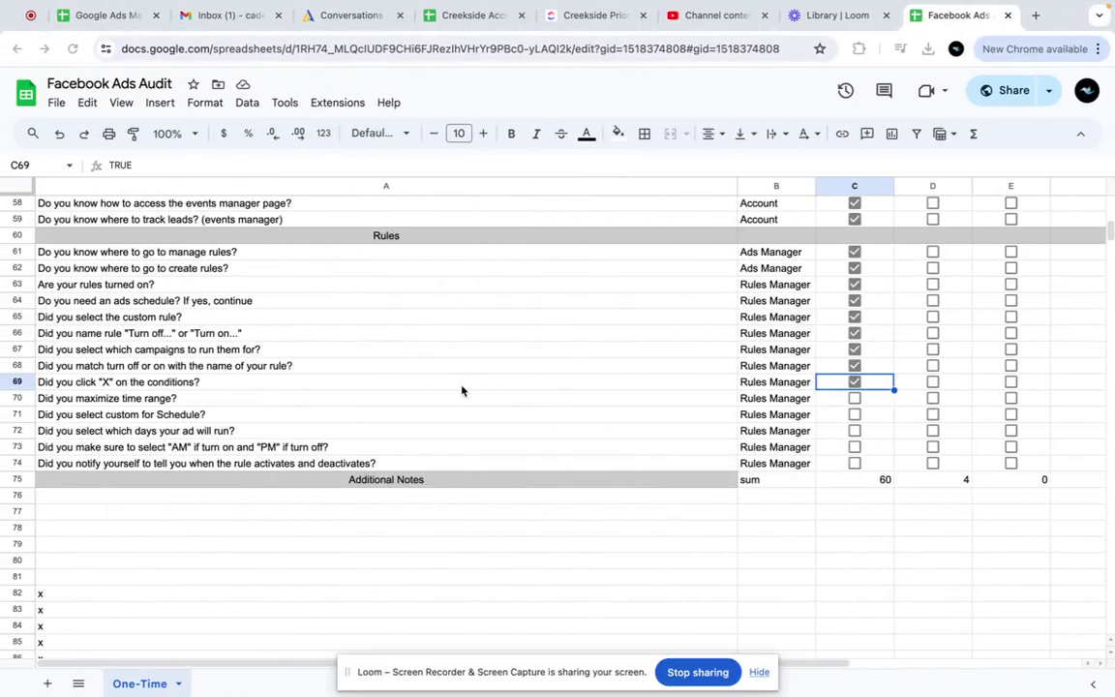
click(853, 398)
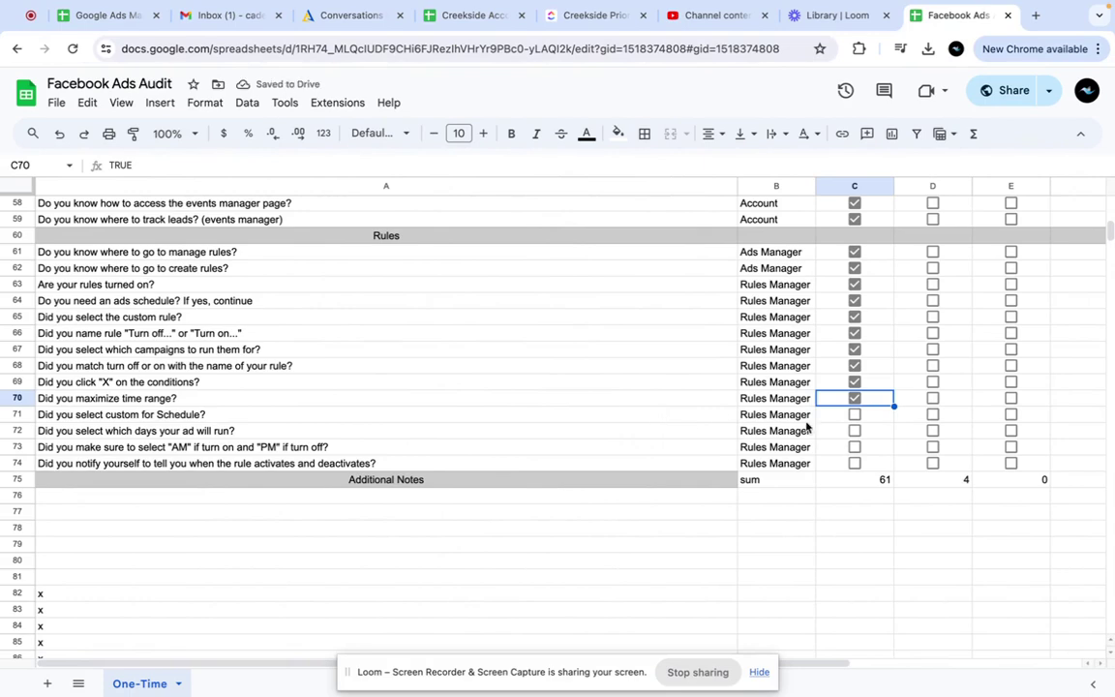
- Answer Yes in row 71 of the audit sheet to selecting a custom schedule and set the rule's schedule to Custom in Ads Manager
click(856, 416)
key(ctrl+Right)
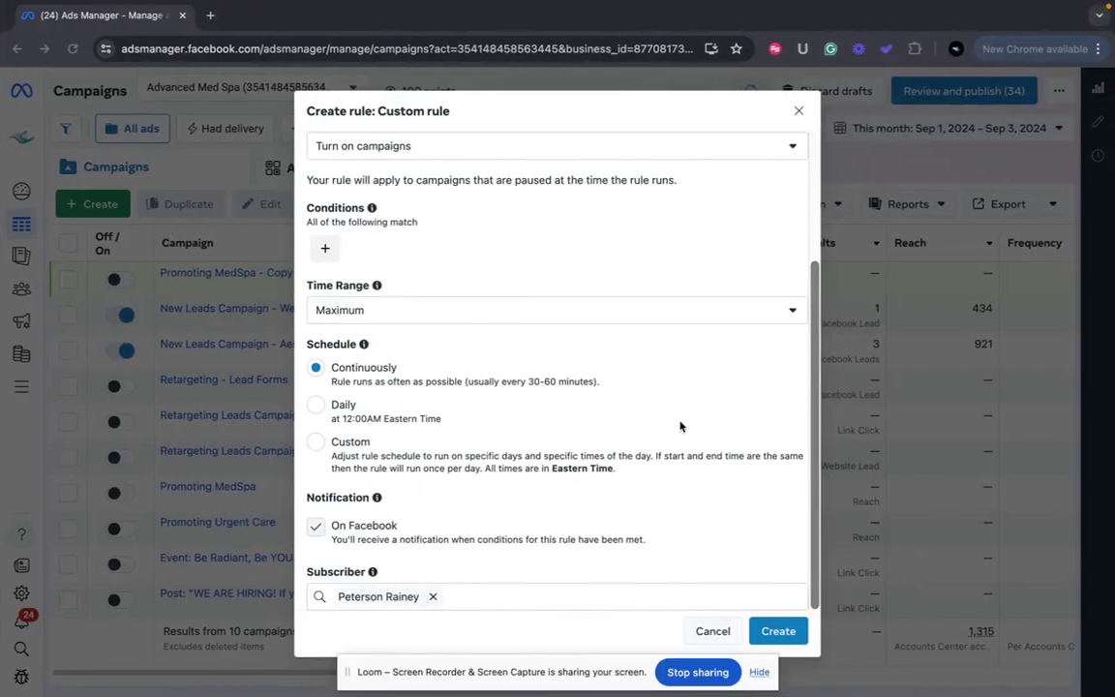
click(316, 443)
- Answer Yes in row 72 of the audit sheet to selecting the ad days and enable Monday through Friday in the rule's schedule in Ads Manager
key(ctrl+Left)
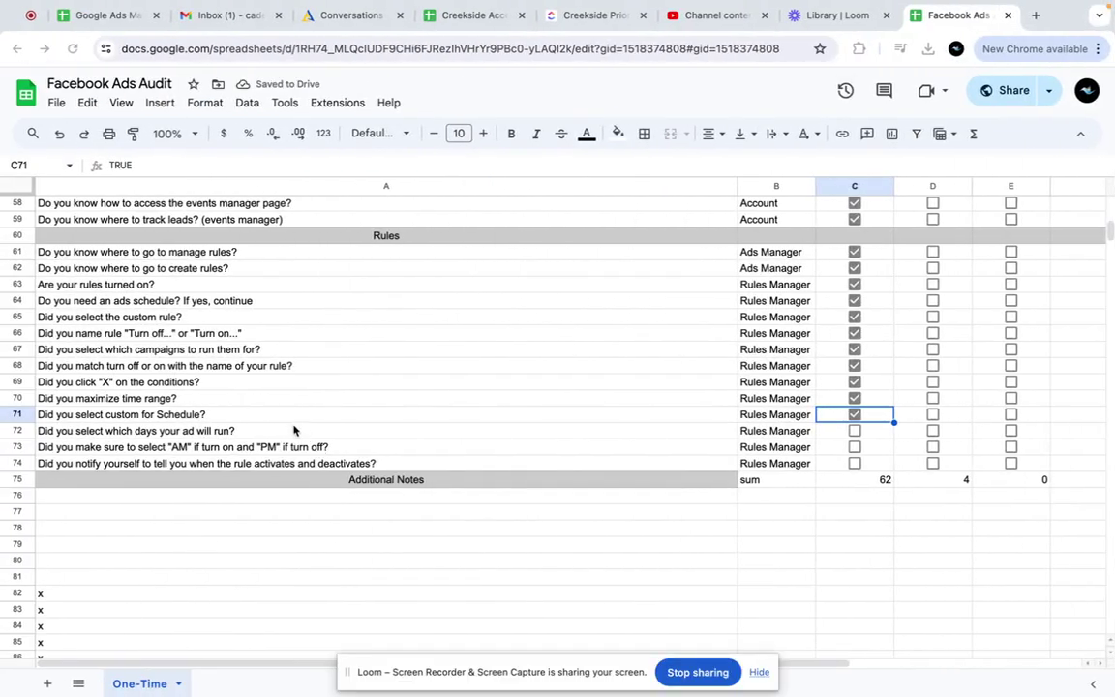
click(851, 432)
key(ctrl+Right)
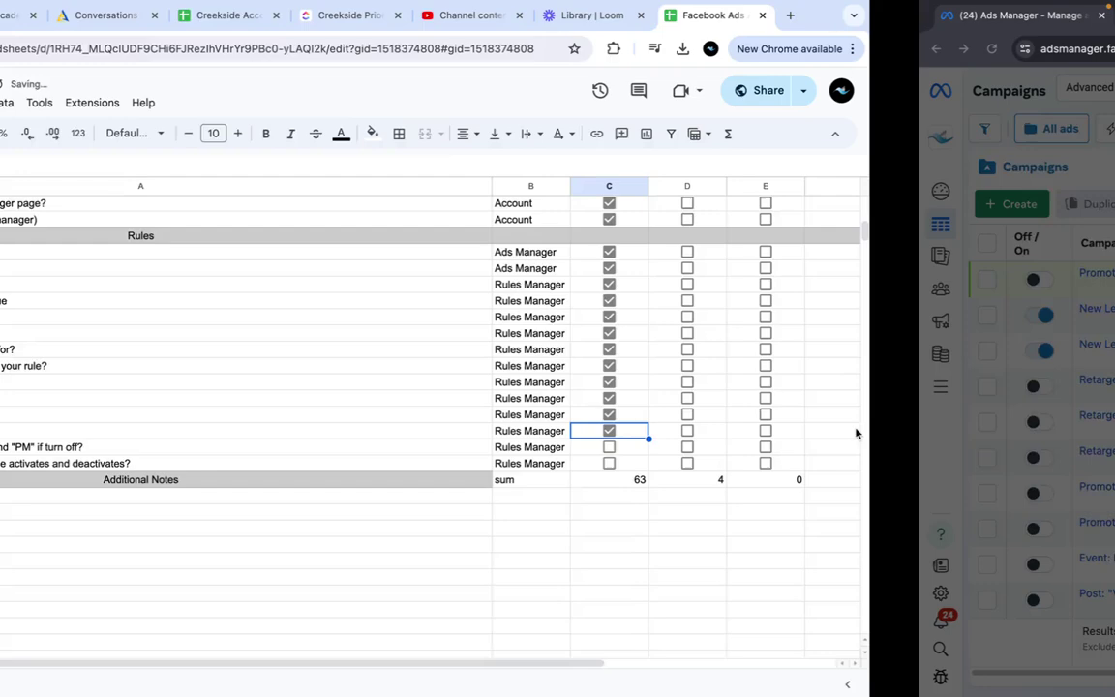
scroll(500, 360, down, 5)
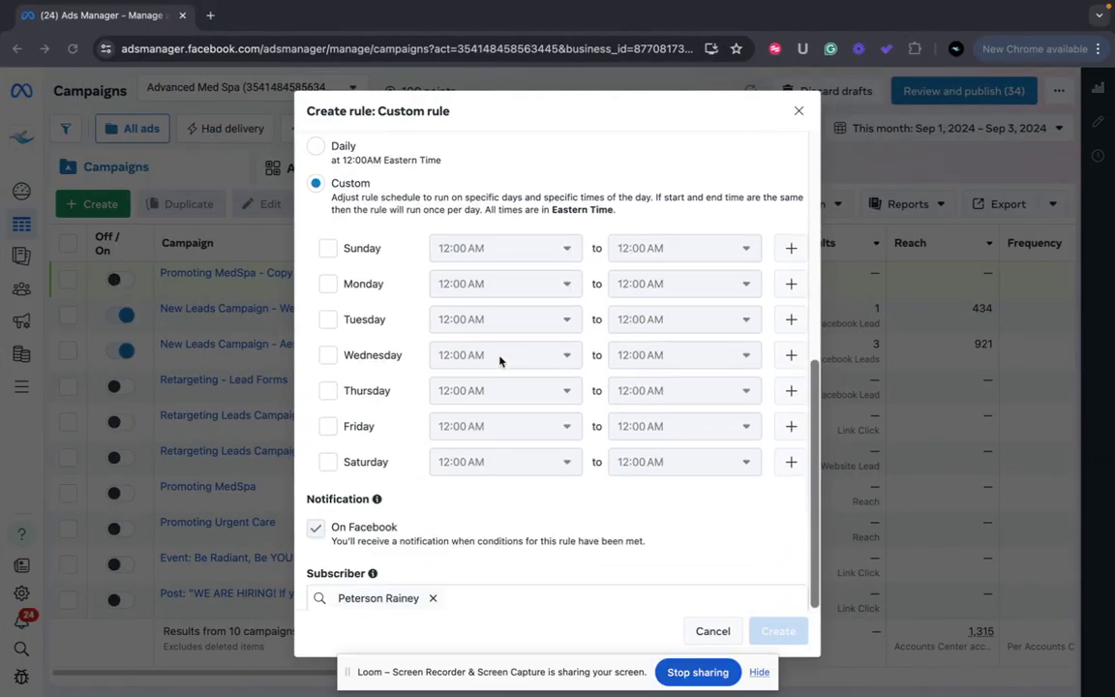
click(327, 284)
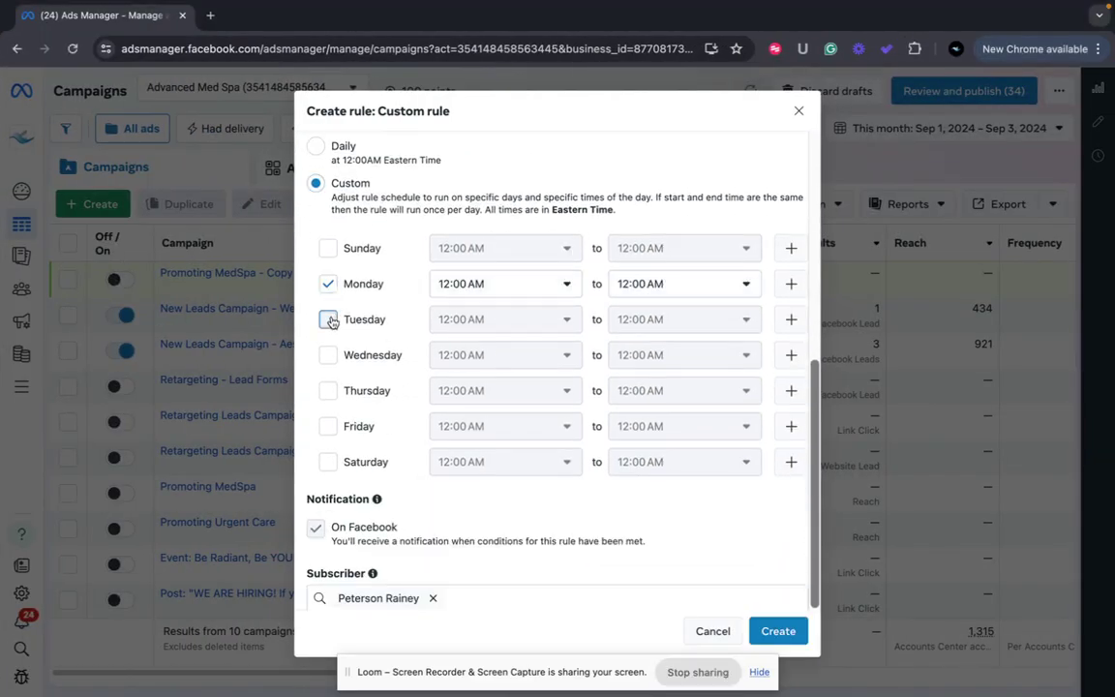
click(328, 320)
click(328, 355)
click(328, 390)
click(328, 426)
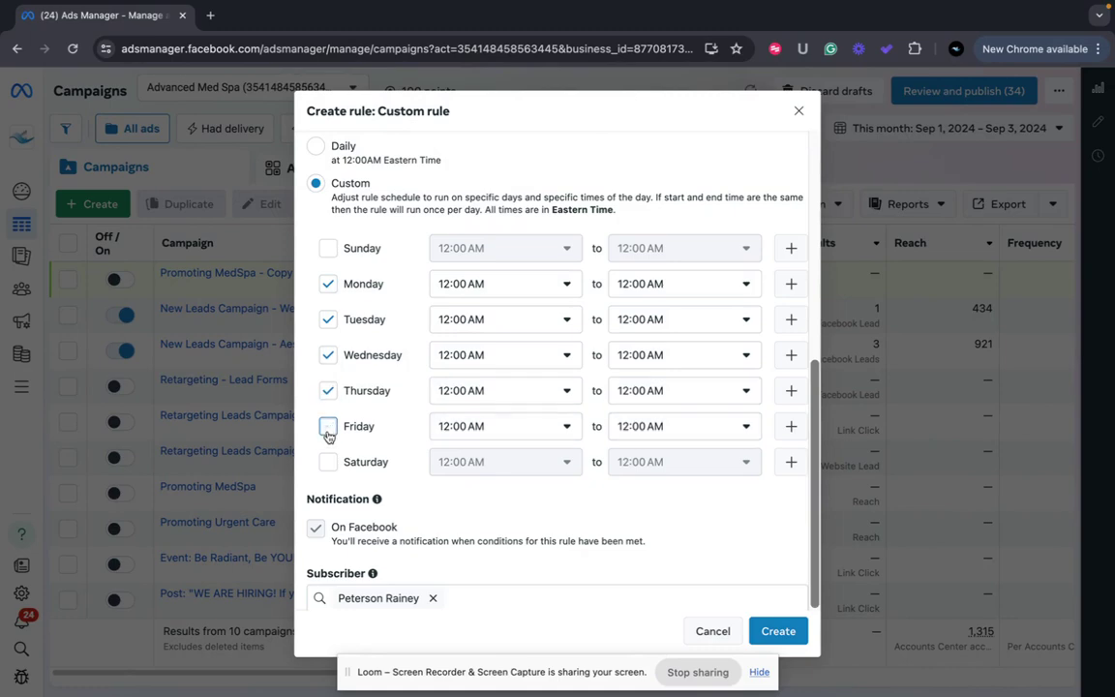
- Check the AM/PM question in row 73 of the audit sheet and set Monday's start time in the rule's schedule to 9:00 AM in Ads Manager
scroll(397, 425, up, 3)
scroll(396, 426, up, 5)
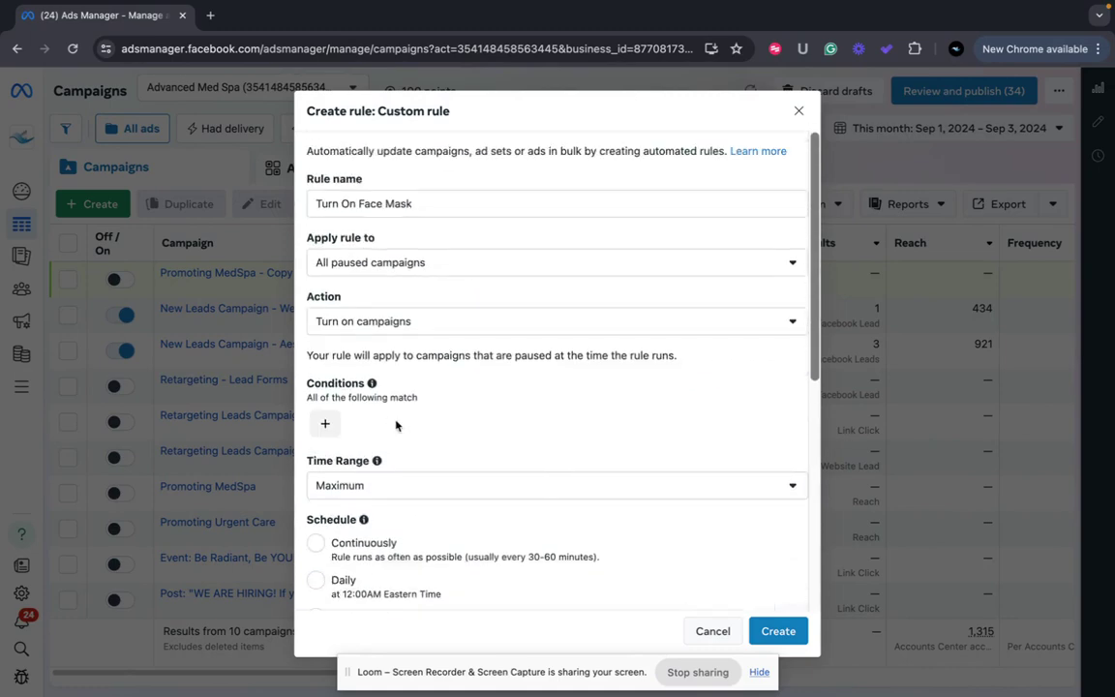
key(super+Tab)
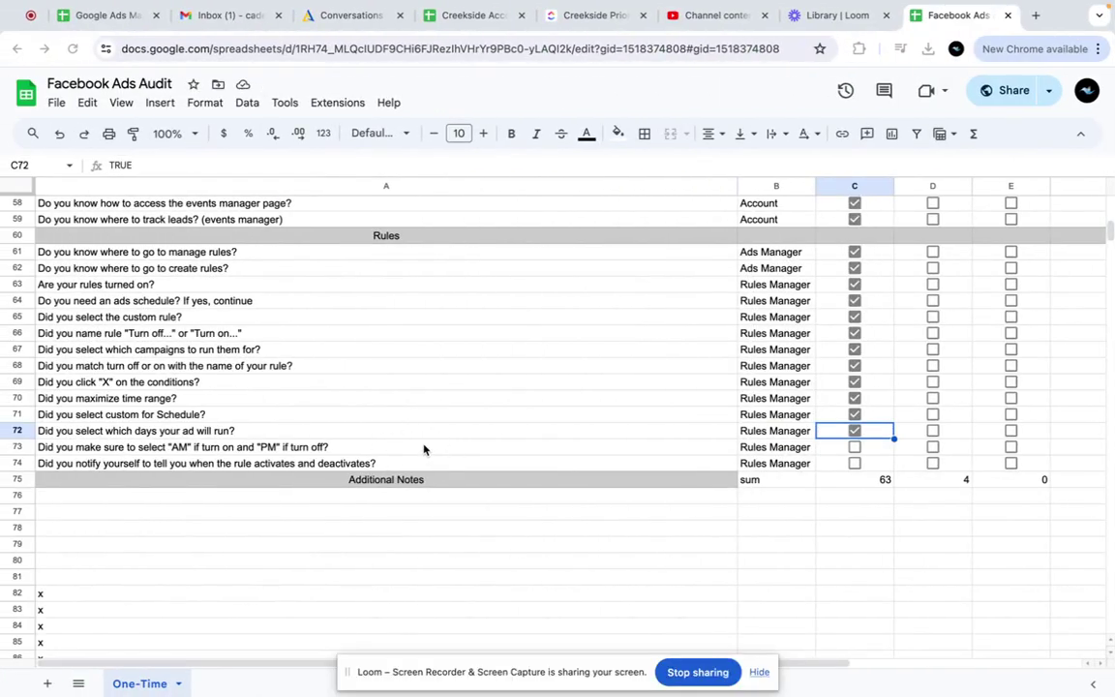
key(super+Tab)
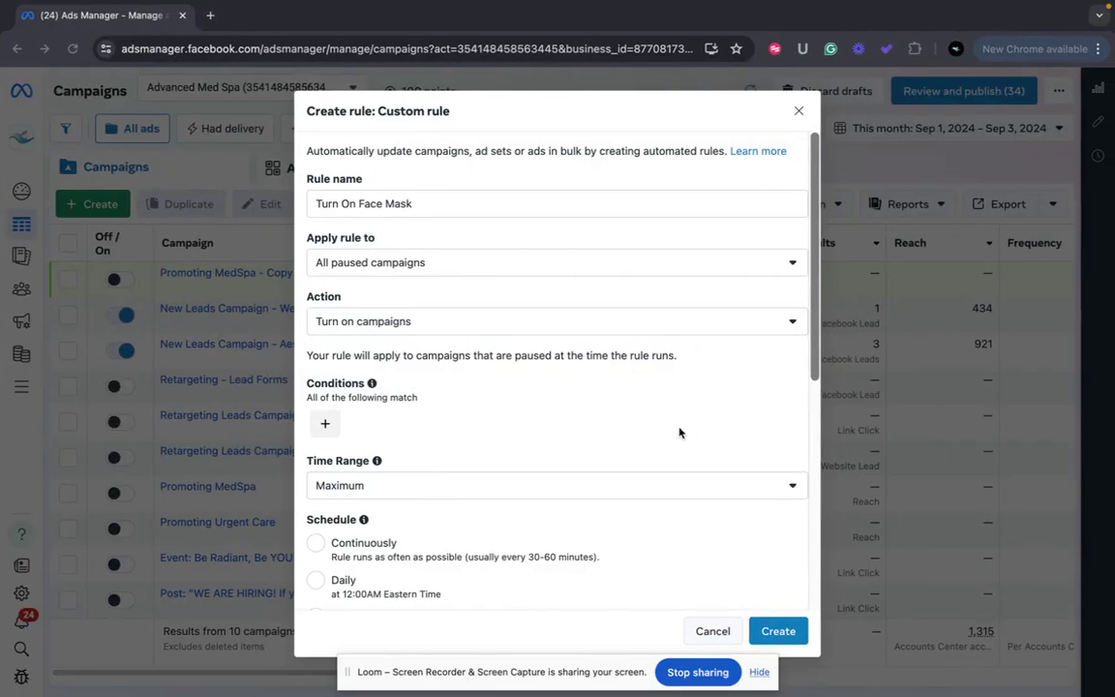
scroll(680, 430, down, 5)
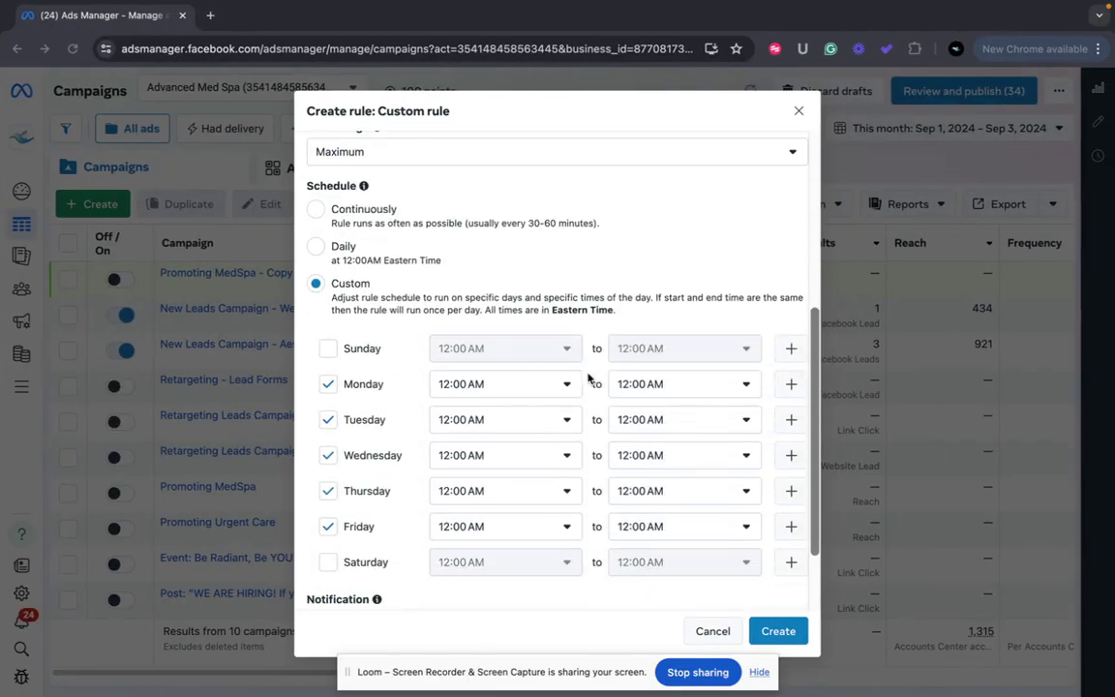
click(567, 387)
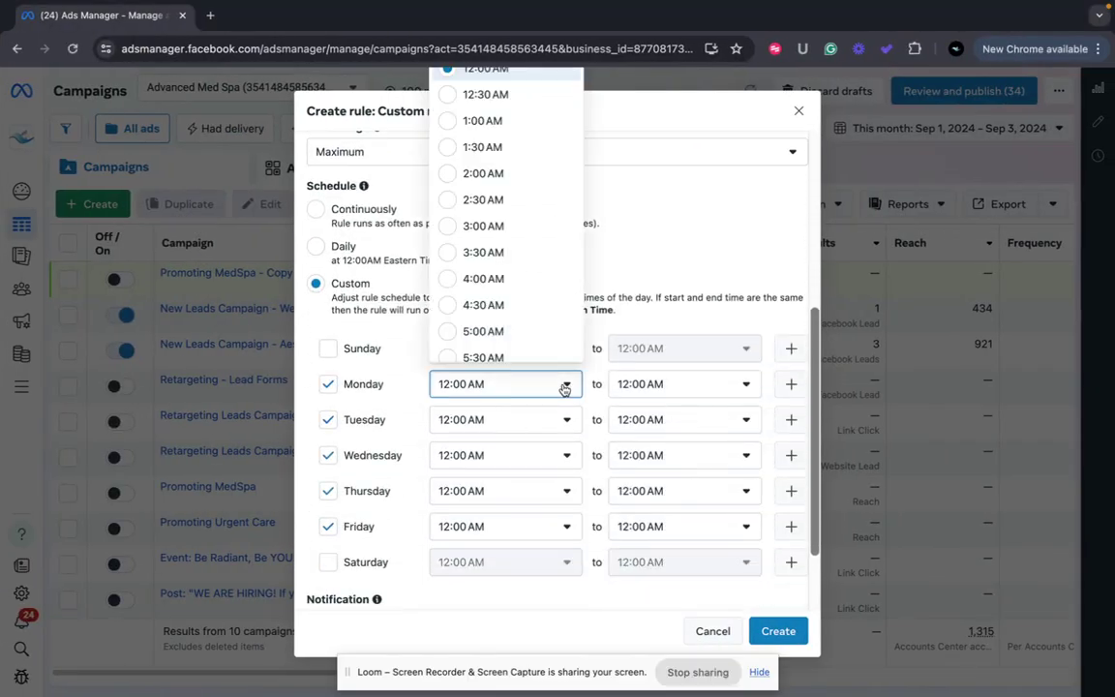
scroll(528, 286, down, 5)
scroll(529, 288, down, 3)
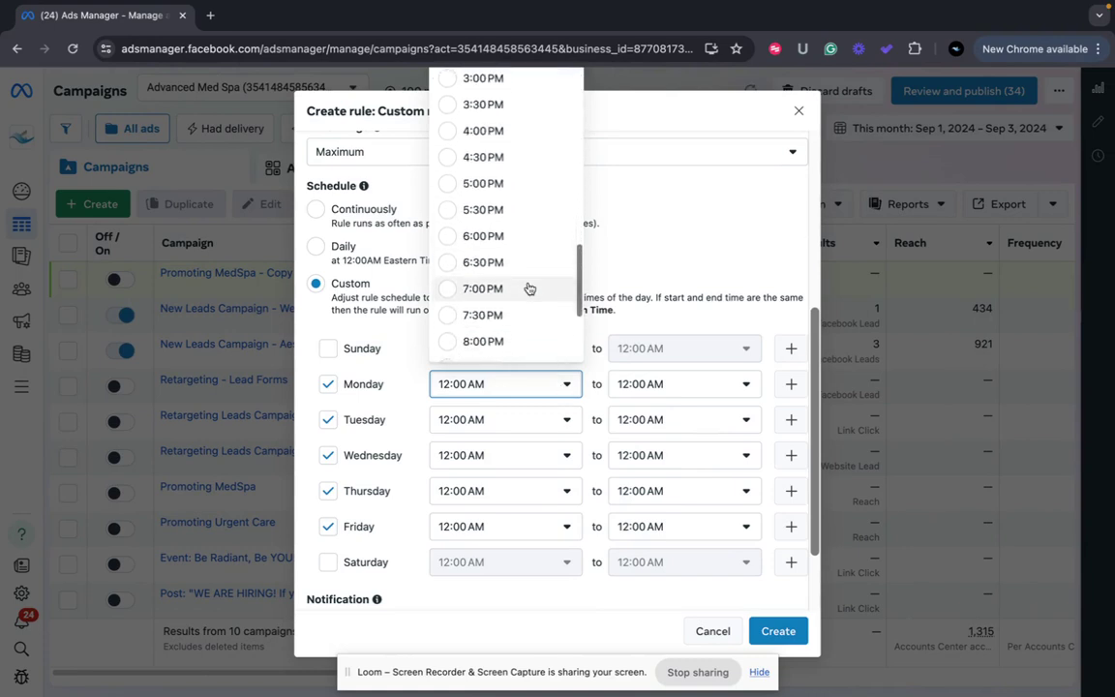
scroll(530, 289, up, 8)
scroll(529, 288, down, 4)
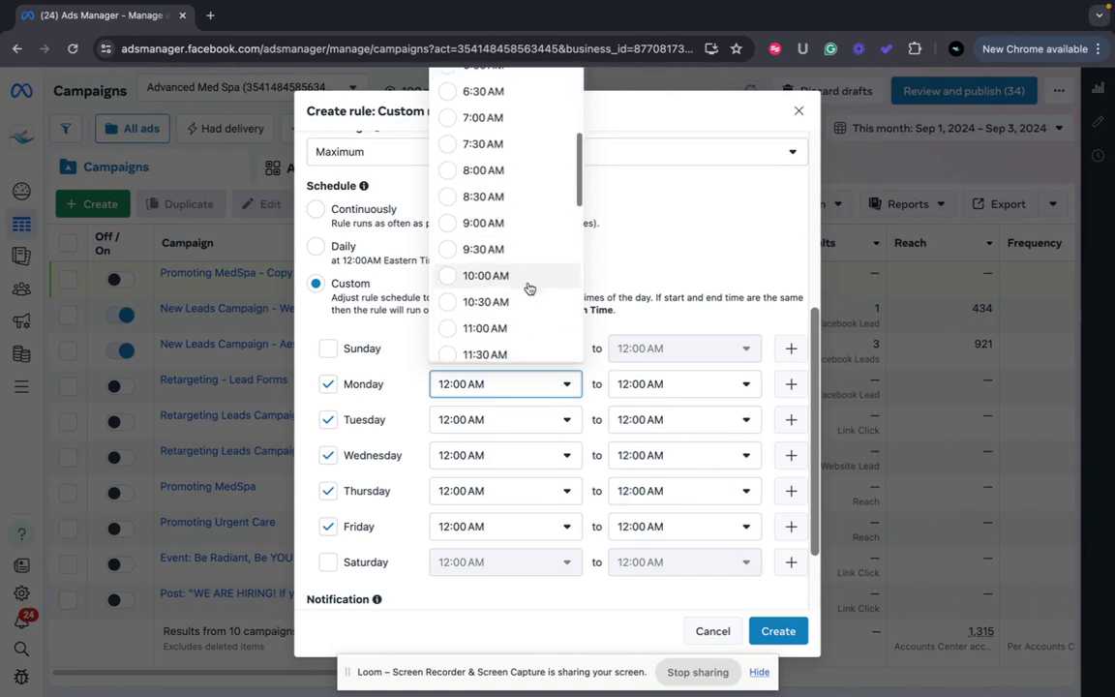
click(484, 223)
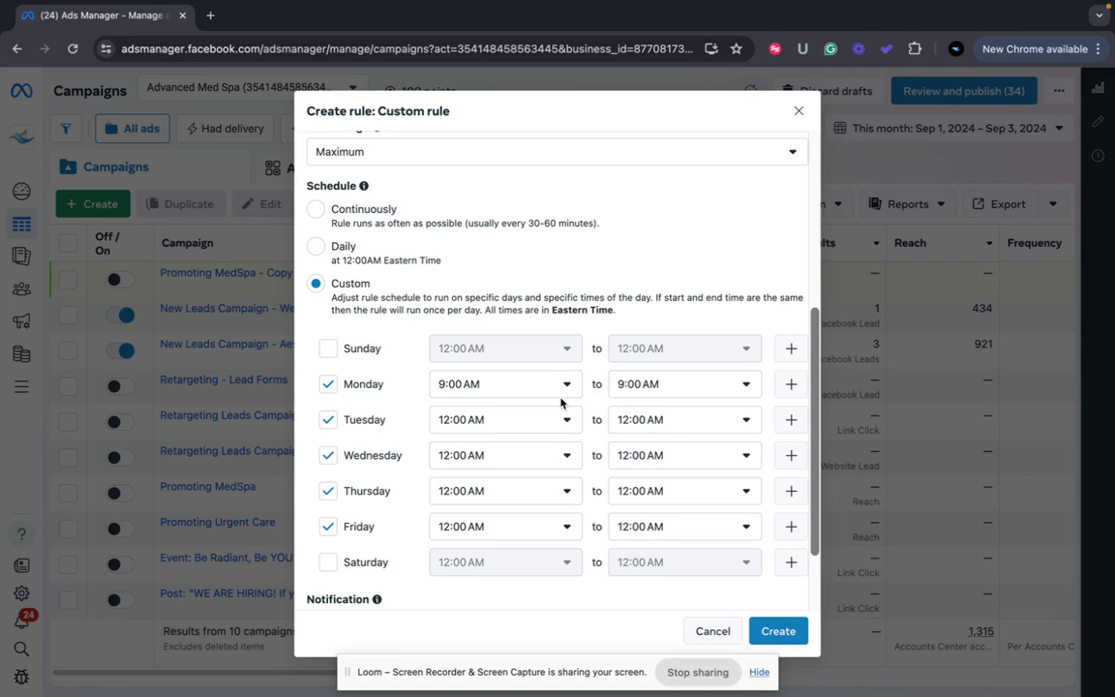
- Rename the rule as "Turn Off Face Mask" and change its action to Turn off campaigns
scroll(560, 402, up, 5)
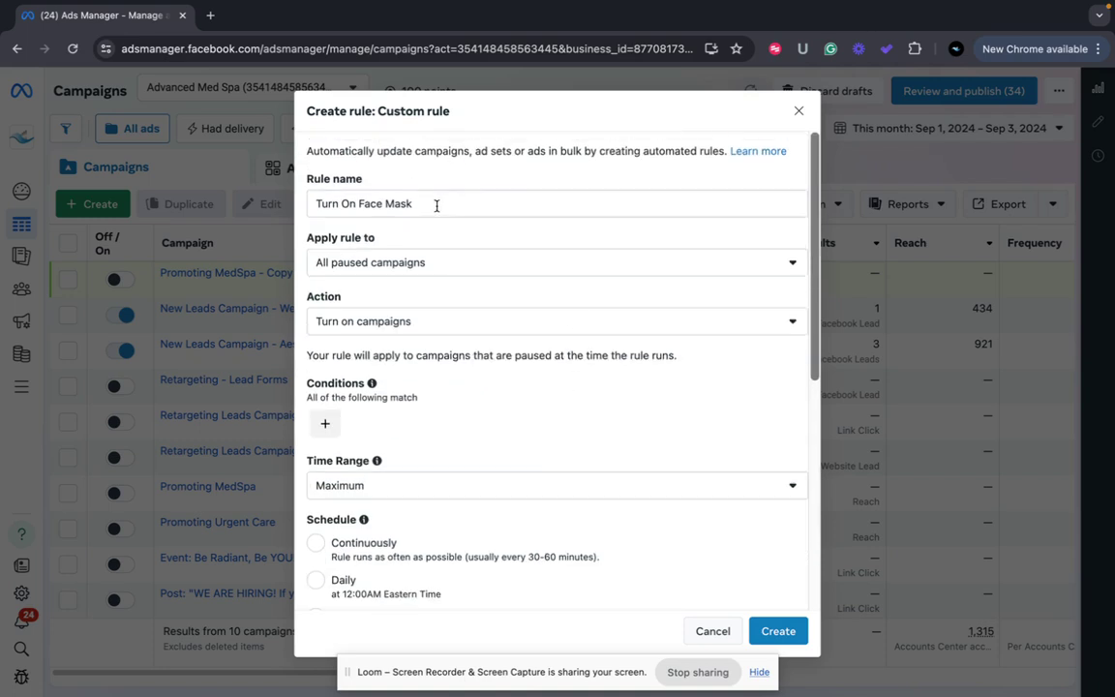
click(356, 206)
double_click(356, 206)
key(BackSpace)
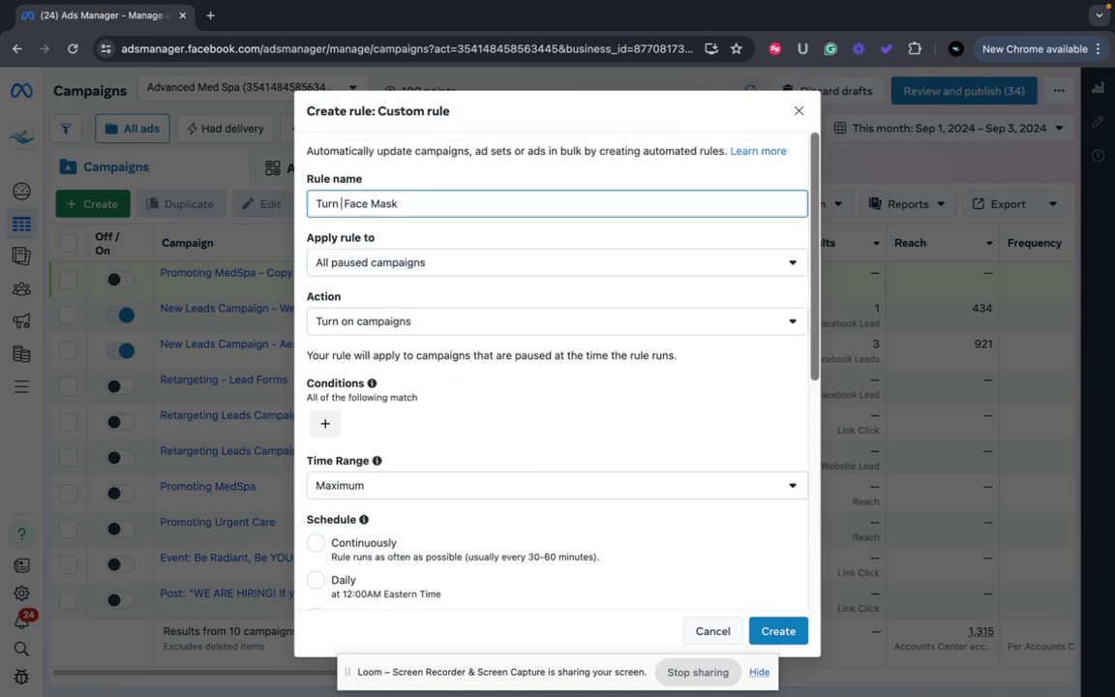
text(Off)
click(481, 333)
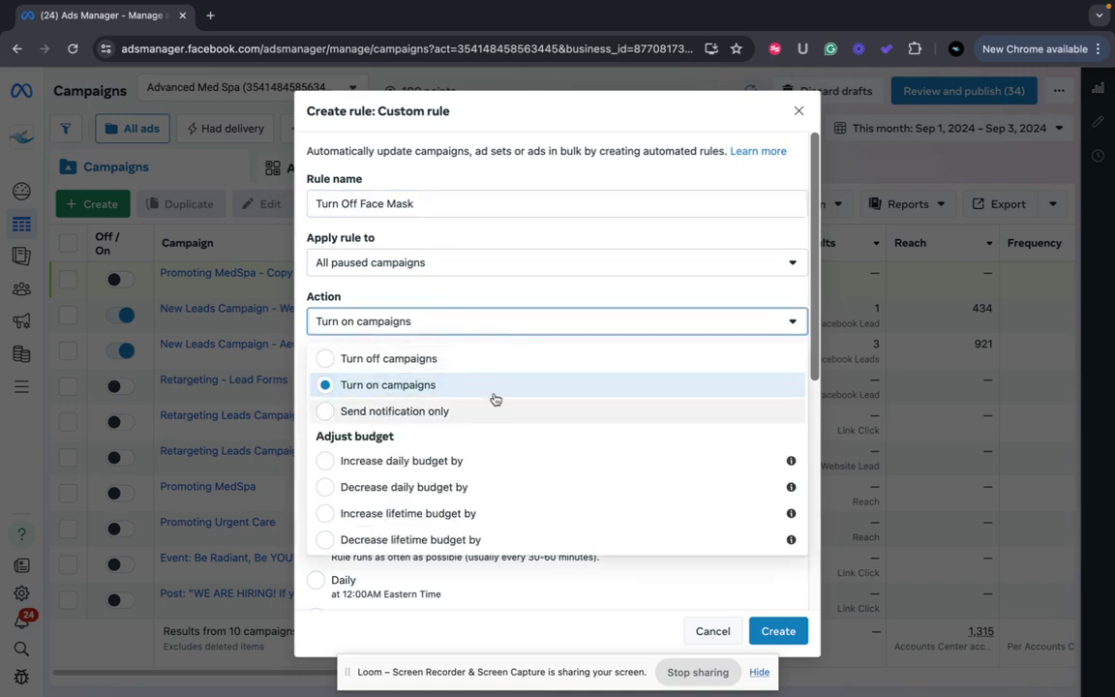
click(470, 371)
- Set the turn-off rule's schedule to Custom and enable Monday through Friday
scroll(467, 370, down, 3)
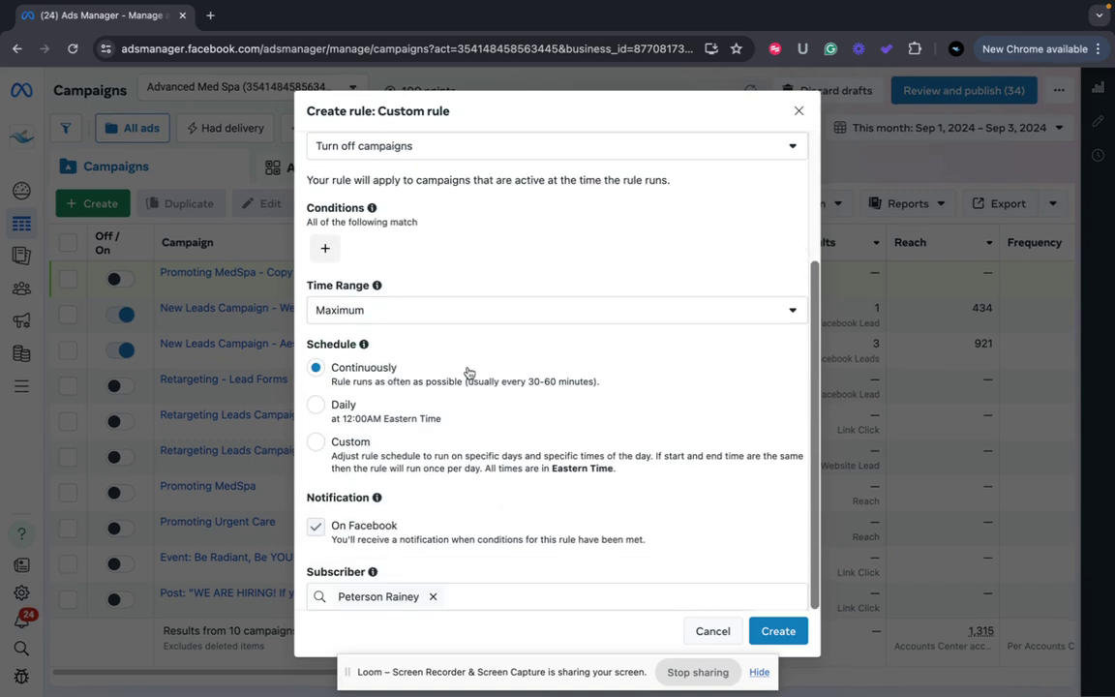
click(316, 441)
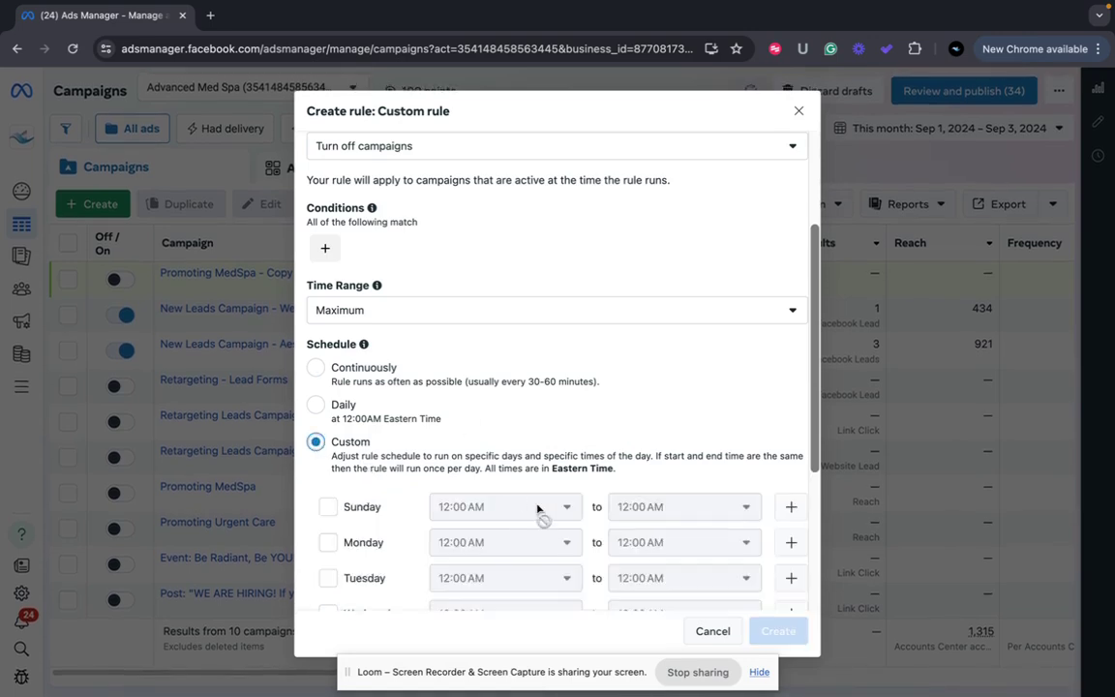
scroll(538, 510, down, 2)
scroll(538, 510, down, 1)
scroll(538, 510, up, 5)
scroll(538, 510, down, 4)
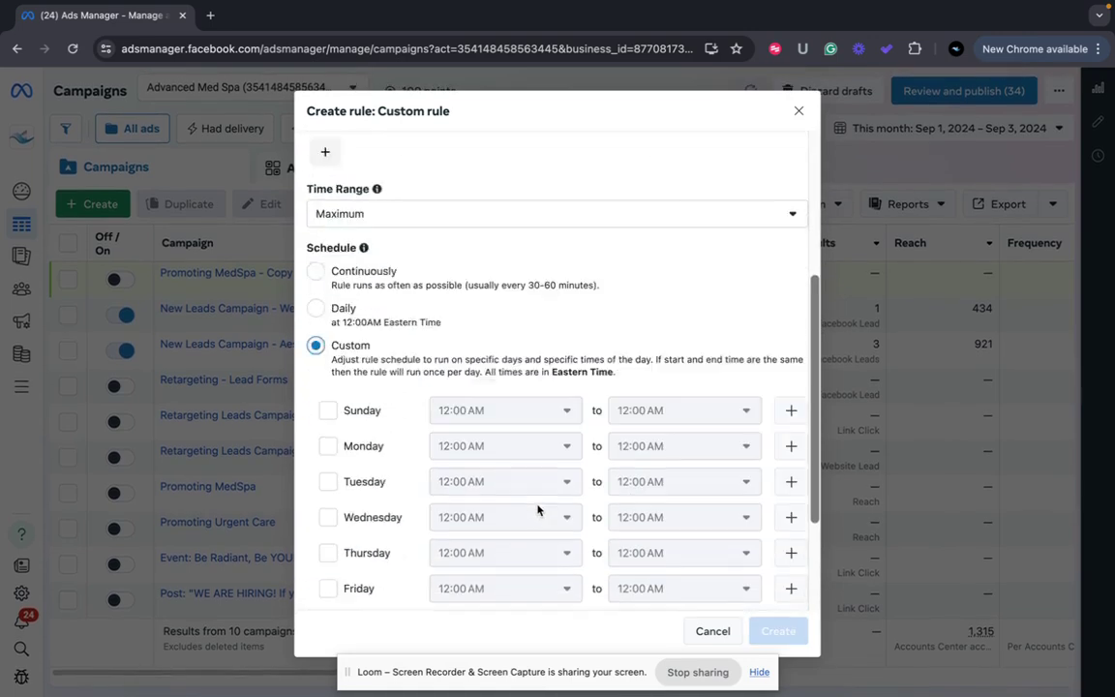
scroll(538, 510, down, 1)
click(328, 424)
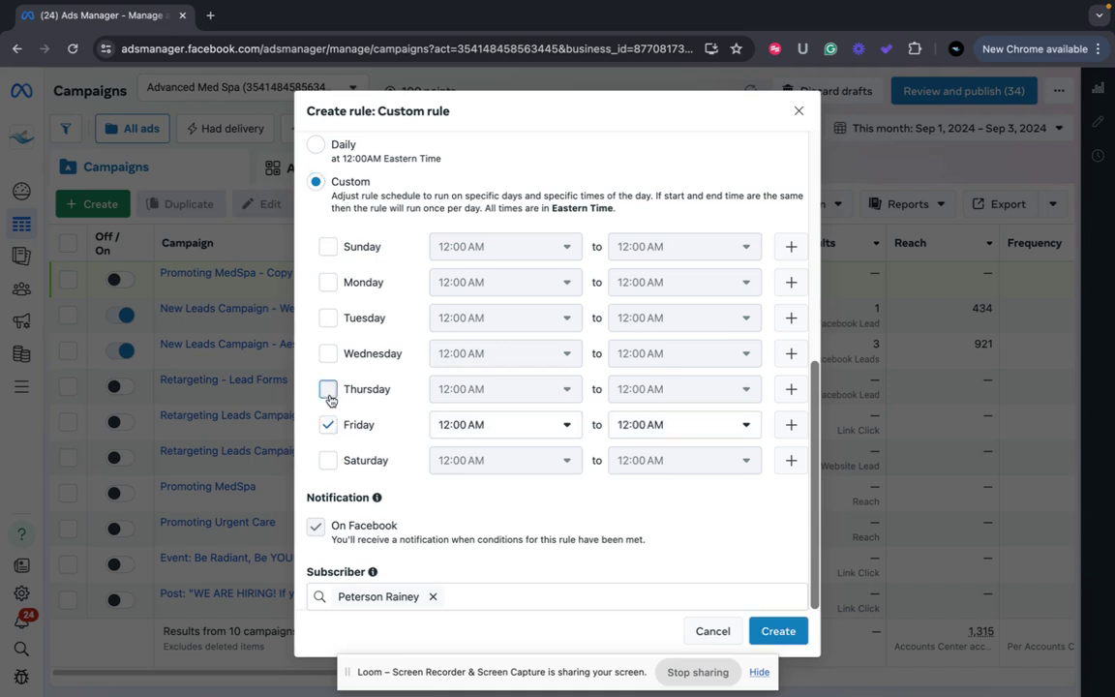
click(328, 389)
click(328, 354)
click(328, 318)
click(328, 283)
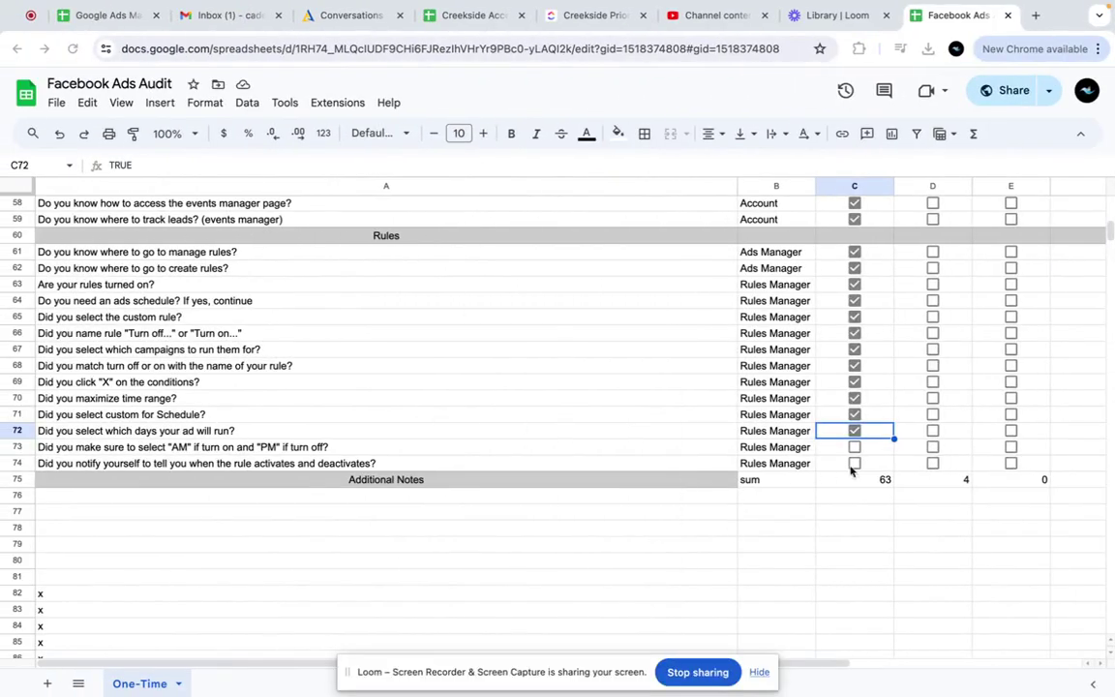
- Answer Yes in row 73 of the audit sheet to selecting AM for turn-on and PM for turn-off rules
click(853, 446)
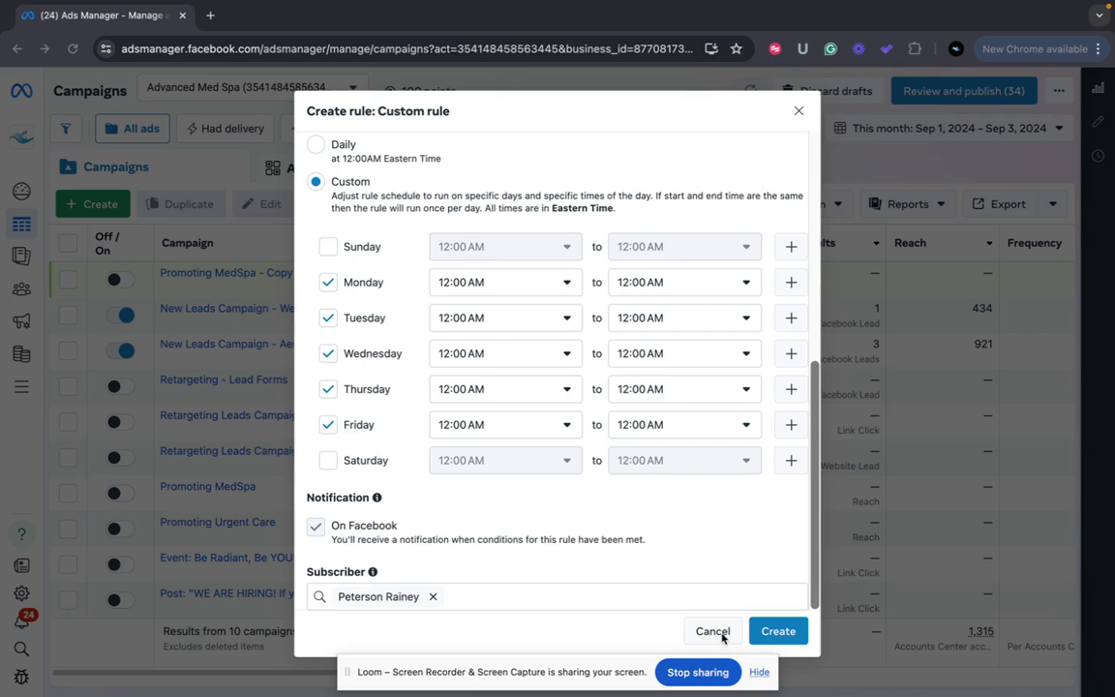
key(ctrl+Left)
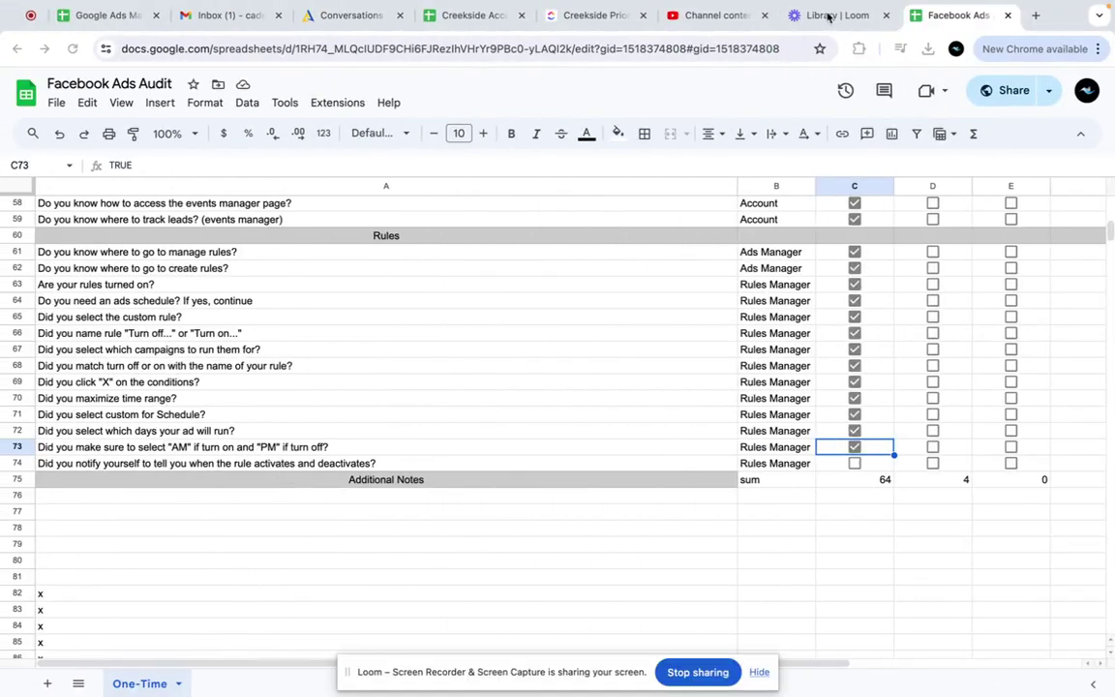